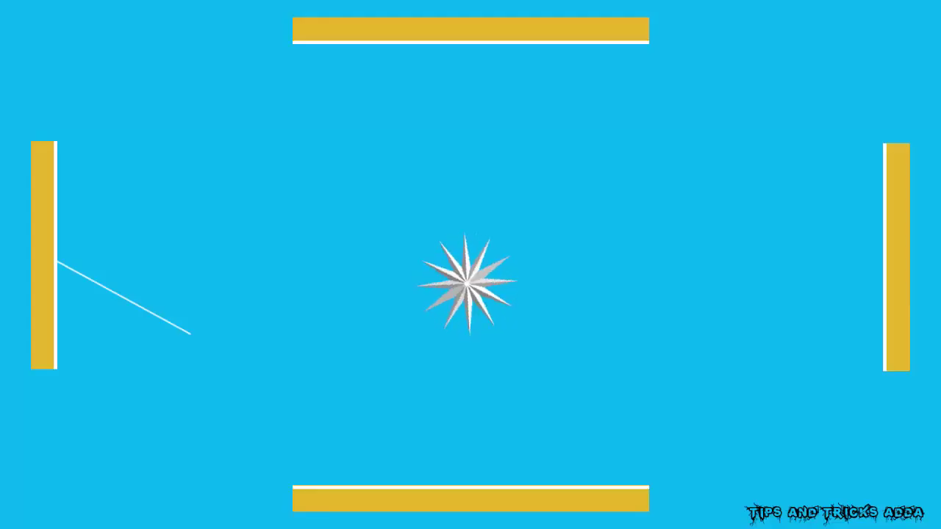
# Step: Leave the slide show, create a new presentation and give its first slide a blank layout
pyautogui.press('Escape')
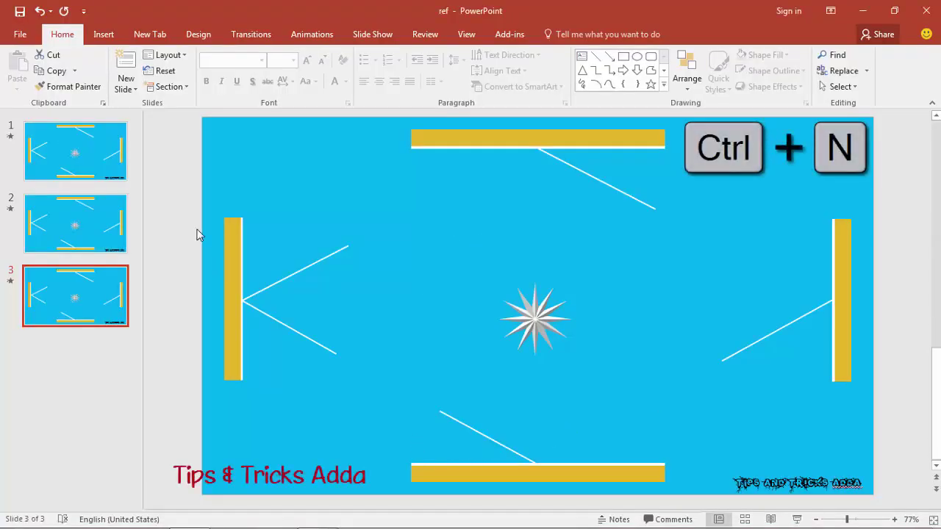
pyautogui.hotkey('ctrl', 'n')
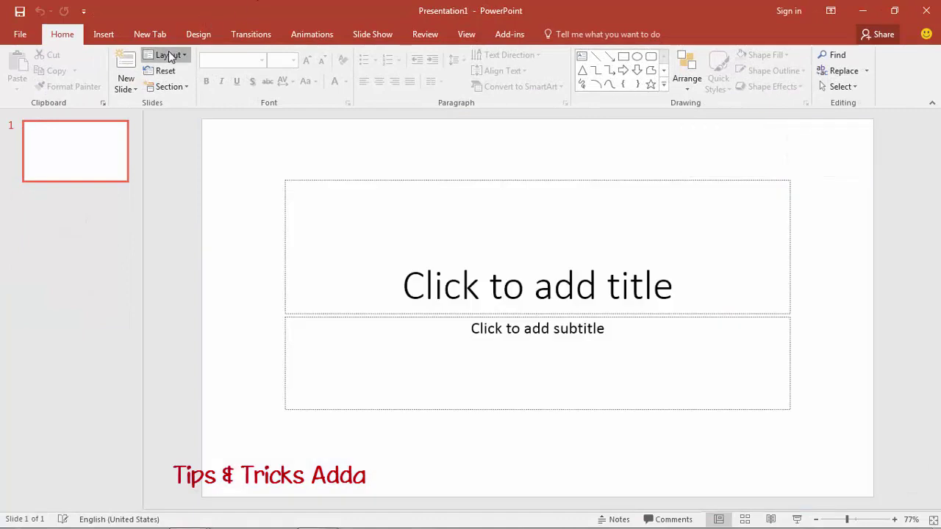
pyautogui.click(168, 53)
pyautogui.click(197, 254)
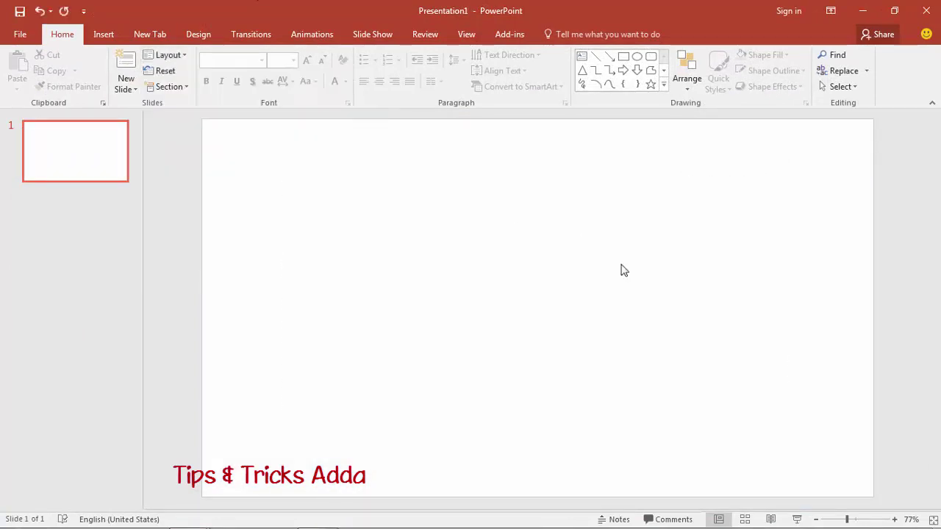
# Step: Draw a vertical rectangle about 3.74" tall and 0.48" wide, placed near the slide's left edge at mid-height
pyautogui.click(625, 57)
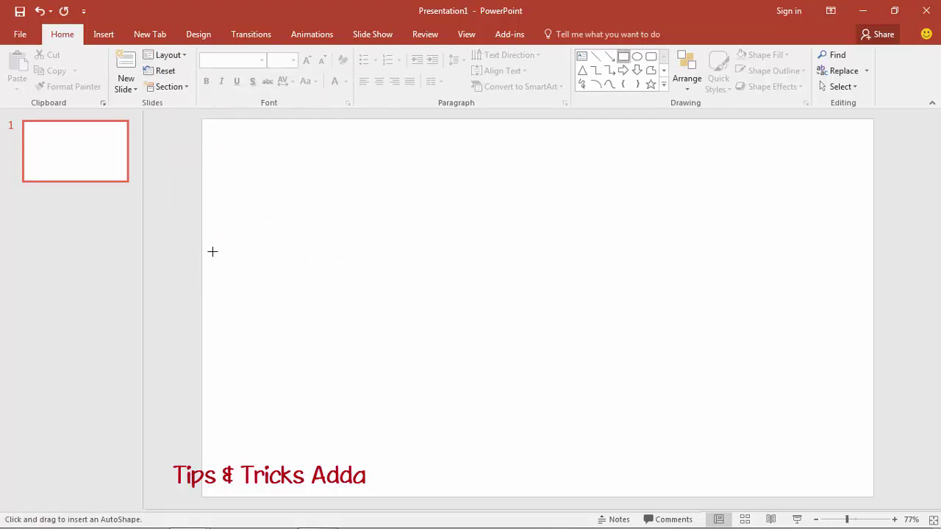
pyautogui.moveTo(211, 255)
pyautogui.mouseDown()
pyautogui.moveTo(243, 286)
pyautogui.moveTo(263, 416)
pyautogui.moveTo(236, 442)
pyautogui.mouseUp()
pyautogui.moveTo(224, 349); pyautogui.dragTo(233, 315)
# Step: Remove the rectangle's outline and fill it with black
pyautogui.click(772, 71)
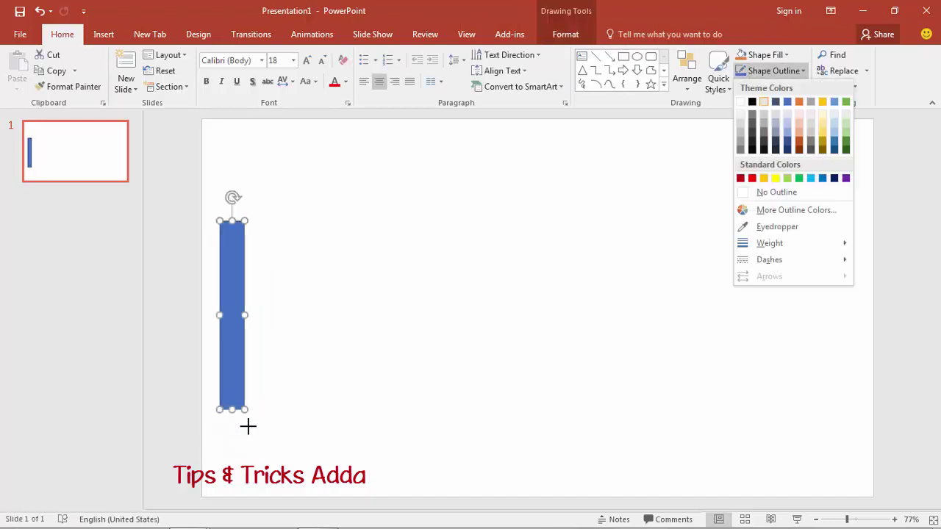
pyautogui.click(777, 193)
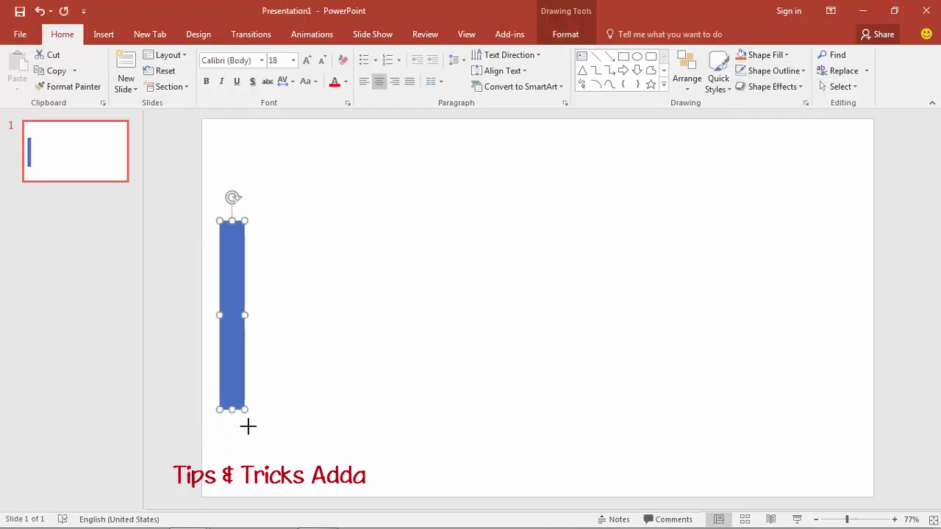
pyautogui.hotkey('alt', 'h')
pyautogui.press('s')
pyautogui.press('f')
pyautogui.press('Down')
pyautogui.press('Down')
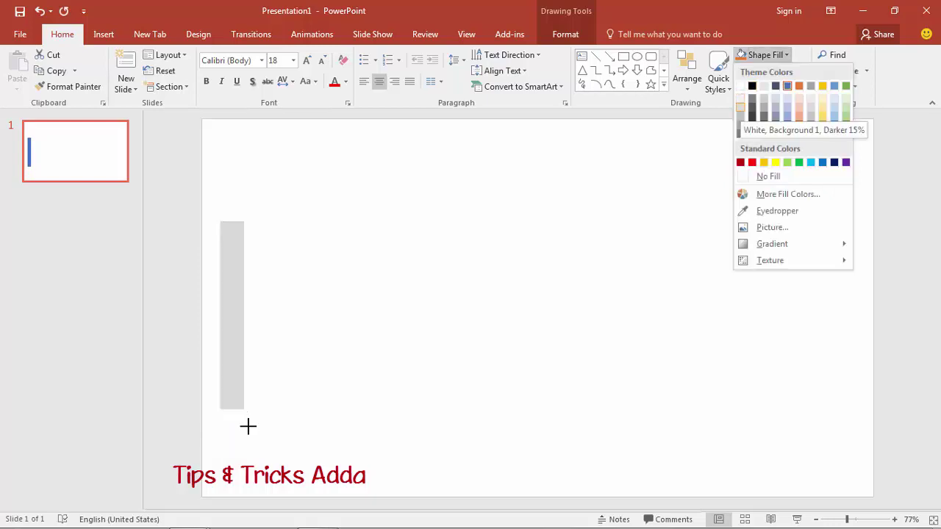
pyautogui.click(752, 86)
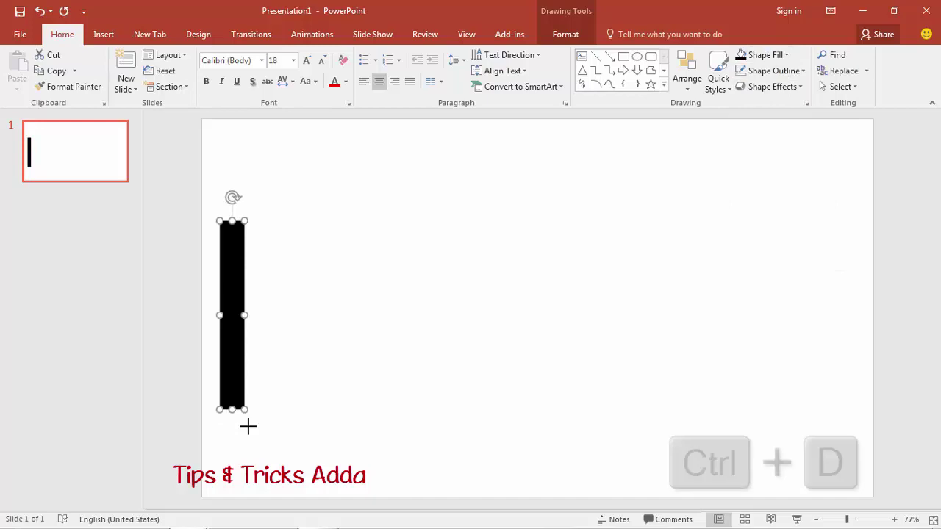
# Step: Duplicate the black bar to the slide's right edge, and place another copy rotated right 90° near the top edge
pyautogui.hotkey('ctrl', 'd')
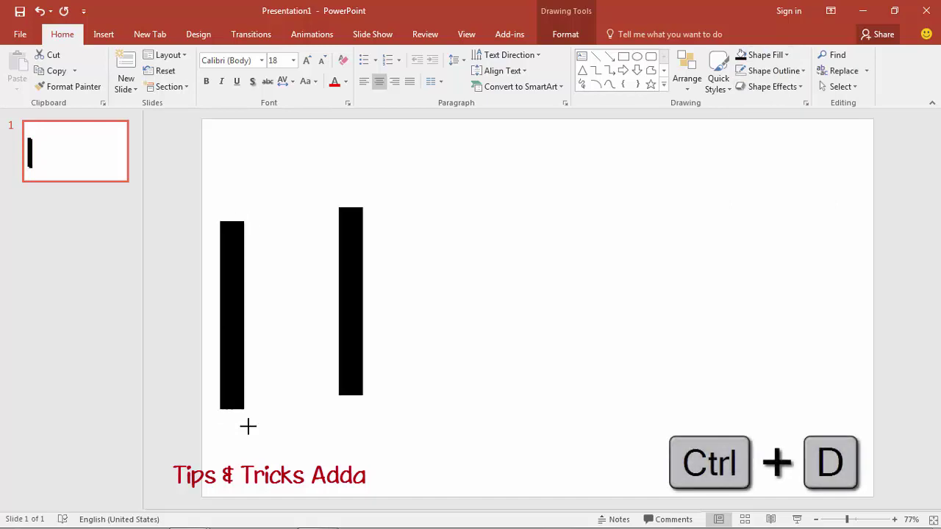
pyautogui.moveTo(350, 302); pyautogui.dragTo(843, 315)
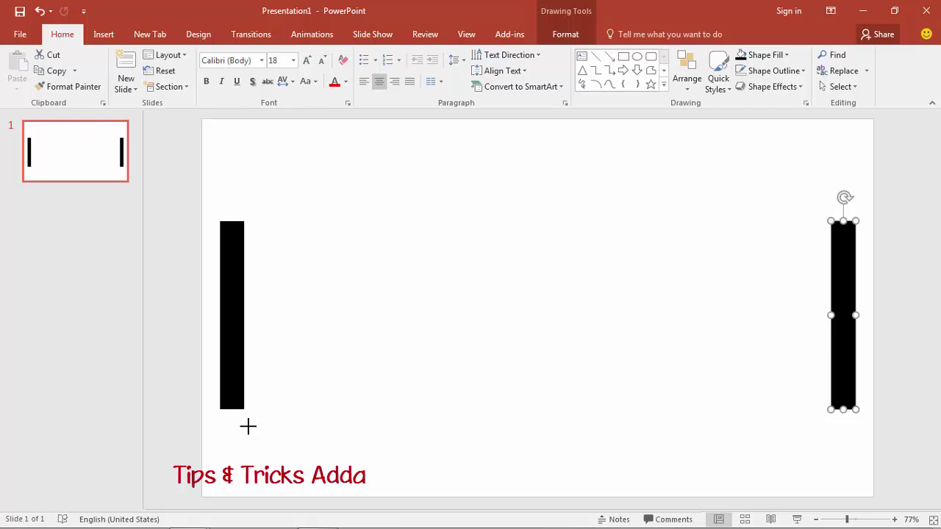
pyautogui.hotkey('ctrl', 'd')
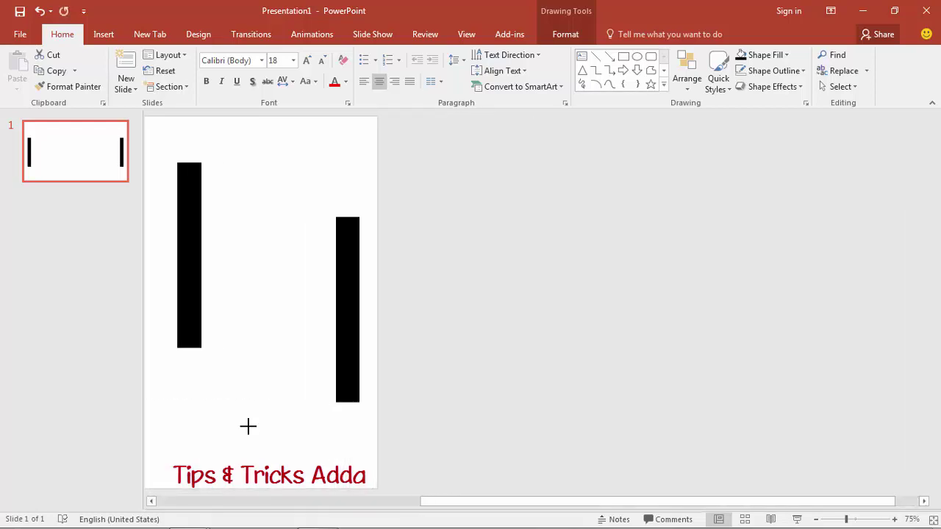
pyautogui.scroll(1, 247, 427)
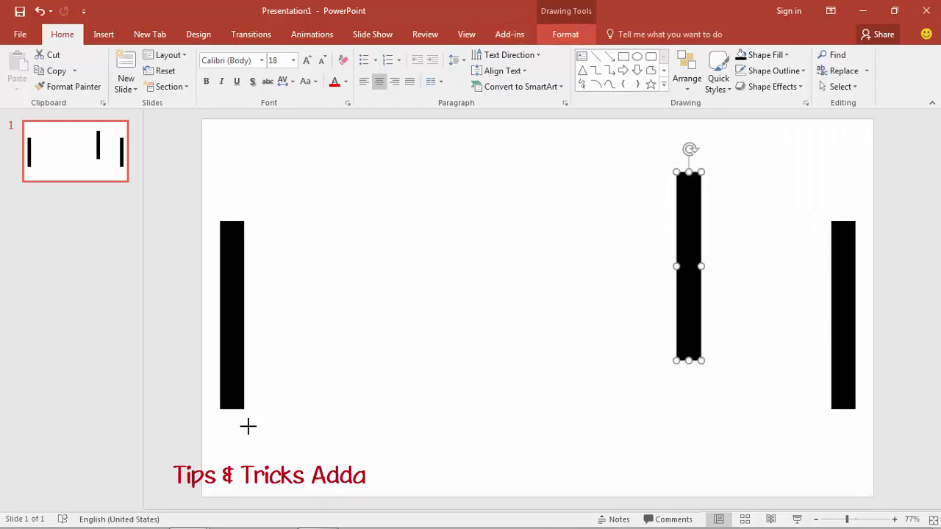
pyautogui.click(566, 35)
pyautogui.click(708, 87)
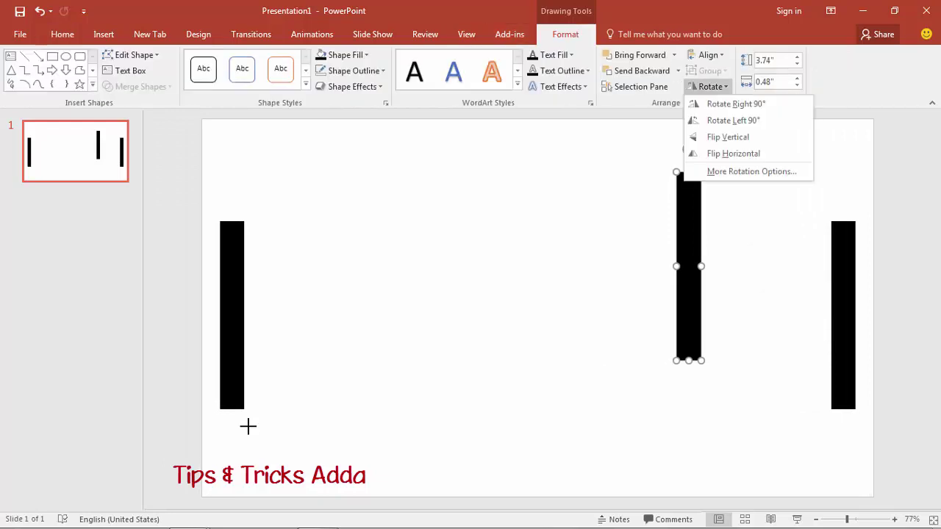
pyautogui.press('Down')
pyautogui.press('Return')
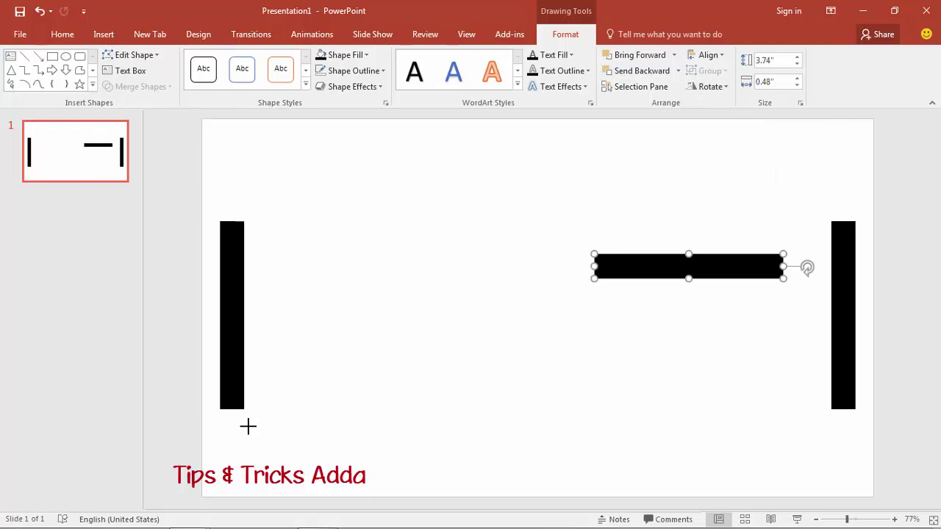
pyautogui.moveTo(689, 266); pyautogui.dragTo(550, 156)
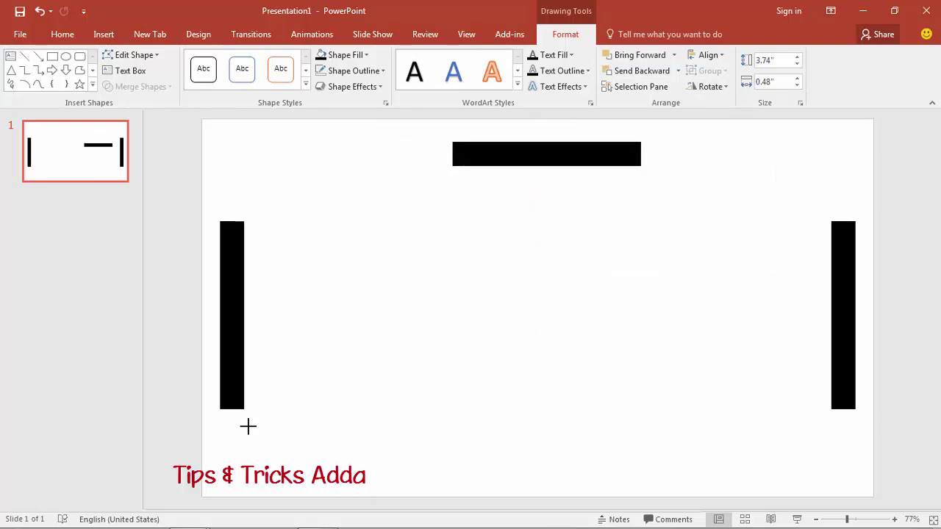
# Step: Duplicate the horizontal bar and place the copy centred near the slide's bottom edge
pyautogui.hotkey('ctrl', 'd')
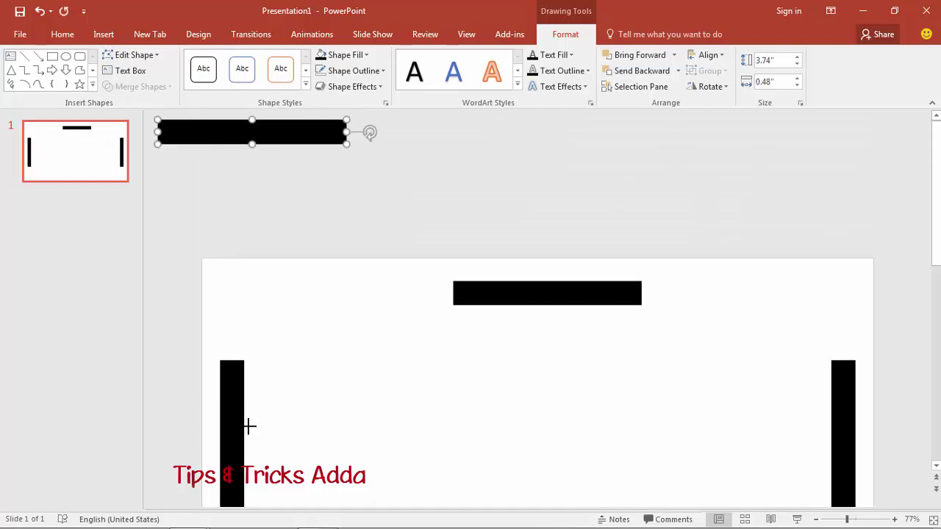
pyautogui.moveTo(253, 130)
pyautogui.mouseDown()
pyautogui.moveTo(564, 475)
pyautogui.moveTo(537, 463)
pyautogui.mouseUp()
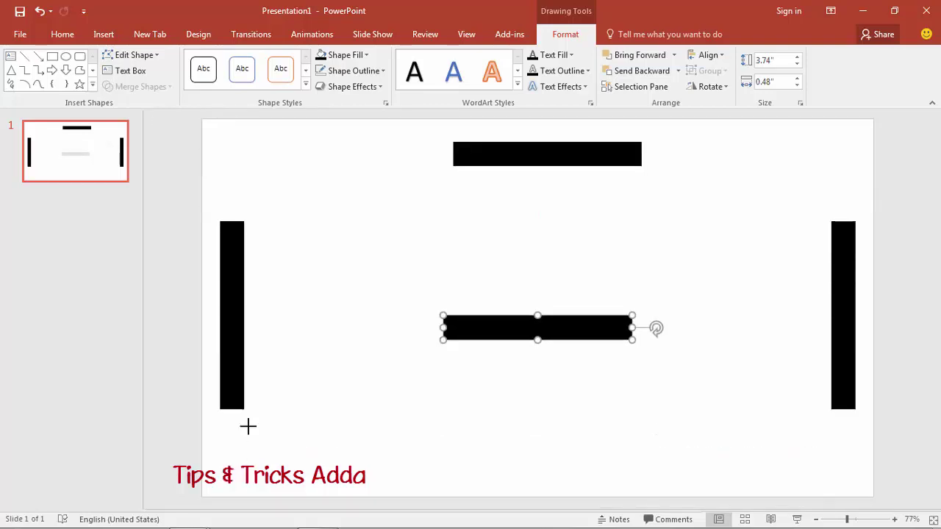
pyautogui.moveTo(537, 328)
pyautogui.mouseDown()
pyautogui.moveTo(537, 474)
pyautogui.moveTo(538, 461)
pyautogui.mouseUp()
pyautogui.click(247, 427)
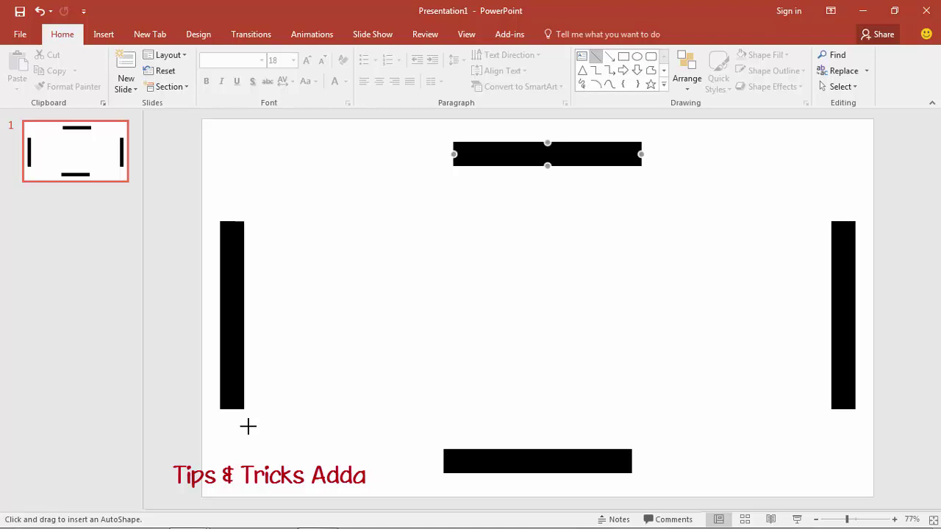
# Step: Connect the inner midpoints of the four bars with straight lines to form a diamond
pyautogui.moveTo(547, 165); pyautogui.dragTo(244, 315)
pyautogui.moveTo(547, 166); pyautogui.dragTo(832, 315)
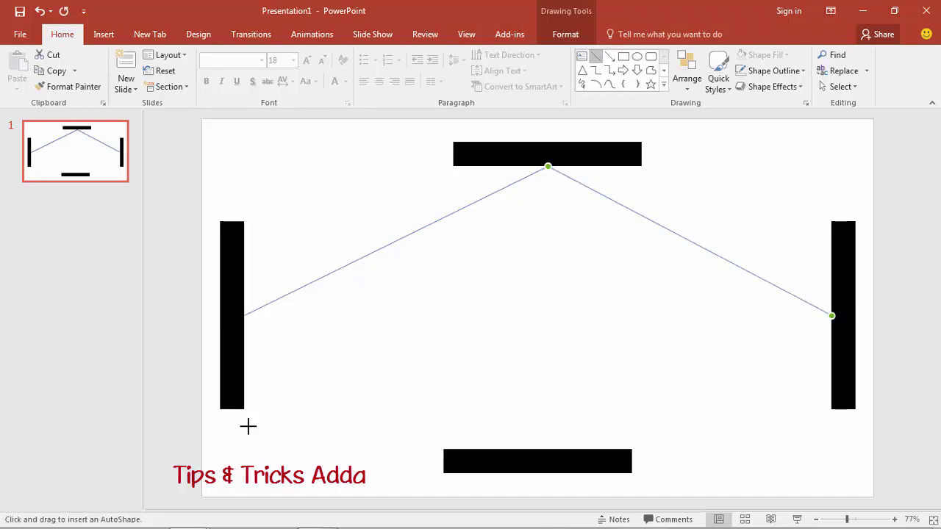
pyautogui.moveTo(832, 316); pyautogui.dragTo(538, 450)
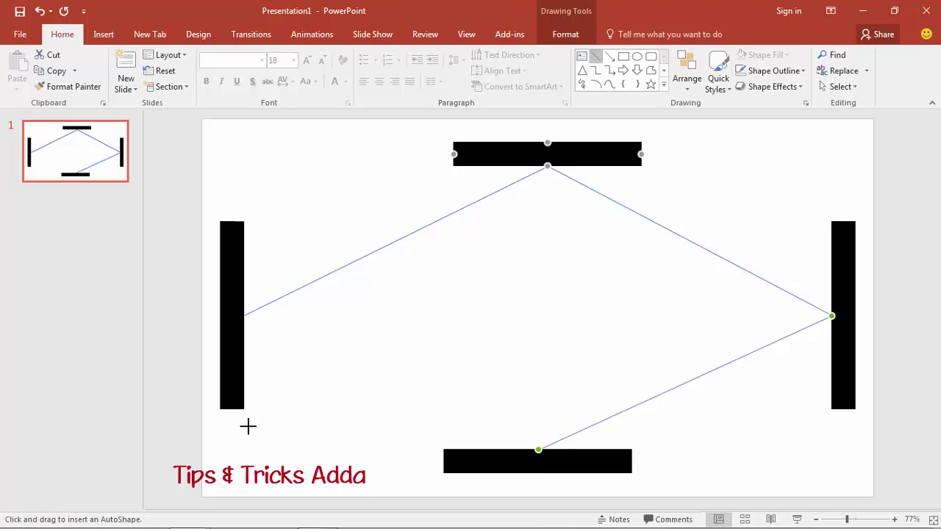
pyautogui.moveTo(538, 450); pyautogui.dragTo(244, 315)
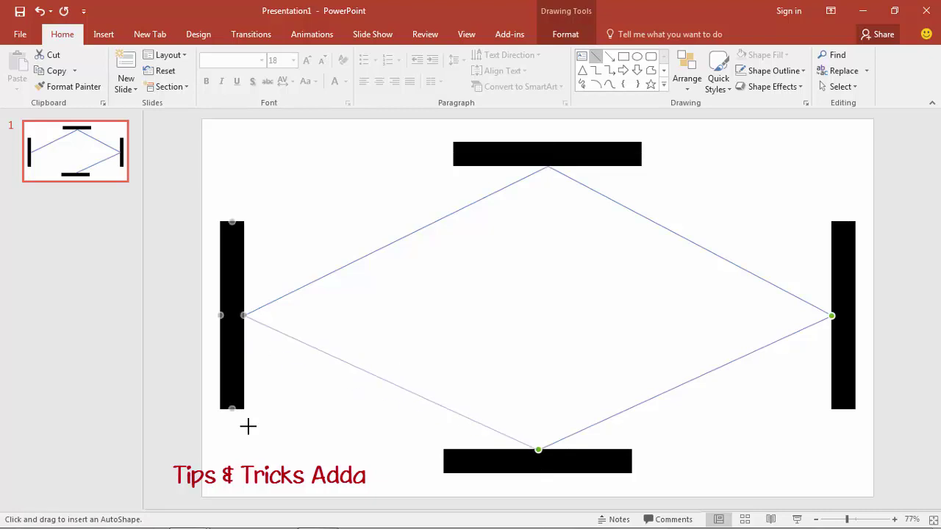
pyautogui.press('Escape')
pyautogui.press('Escape')
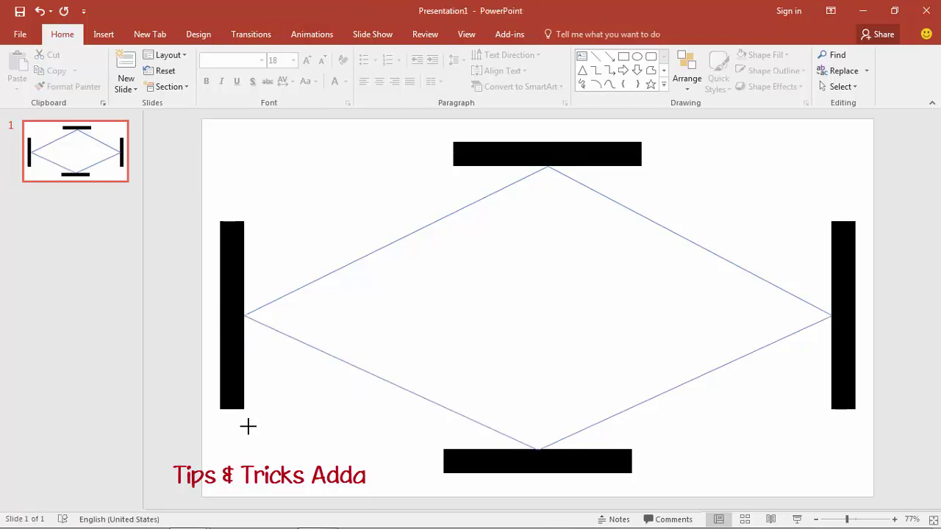
# Step: Nudge the bottom bar down and the top bar up, closer to the slide's edges
pyautogui.moveTo(248, 427); pyautogui.dragTo(248, 426)
pyautogui.press('Tab')
pyautogui.press('Down')
pyautogui.press('Down')
pyautogui.press('Down')
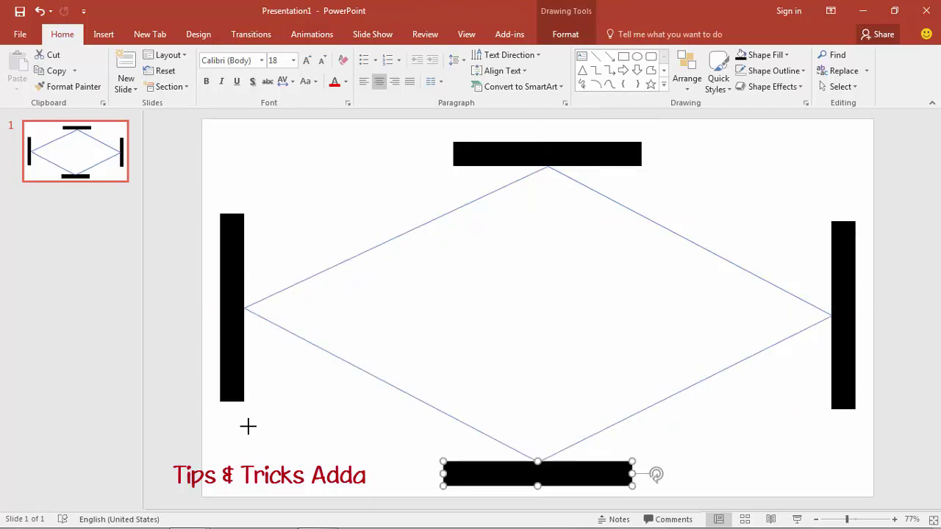
pyautogui.press('Tab')
pyautogui.press('Up')
pyautogui.press('Up')
pyautogui.press('Up')
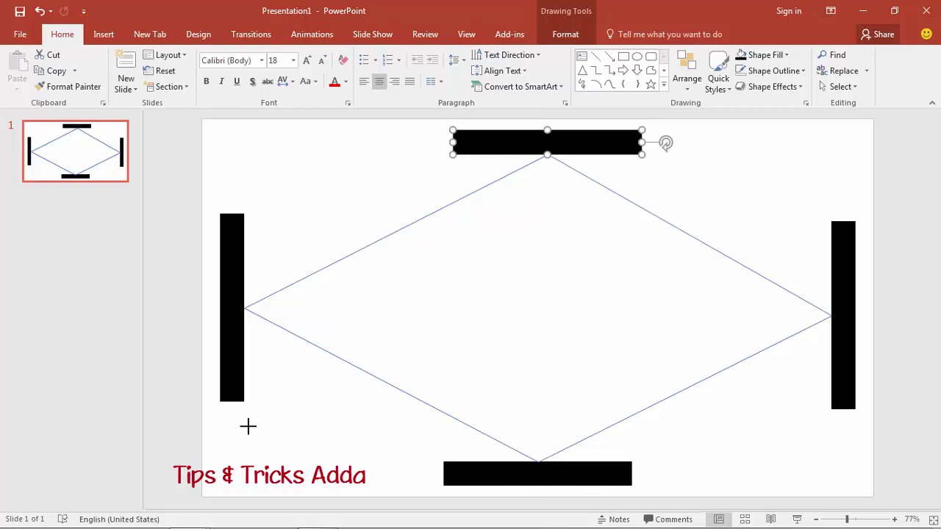
pyautogui.hotkey('ctrl', 'z')
pyautogui.hotkey('ctrl', 'z')
# Step: Nudge the left bar to the right and the right bar to the left, slightly inward
pyautogui.hotkey('shift', 'Tab')
pyautogui.press('Right')
pyautogui.press('Right')
pyautogui.press('Right')
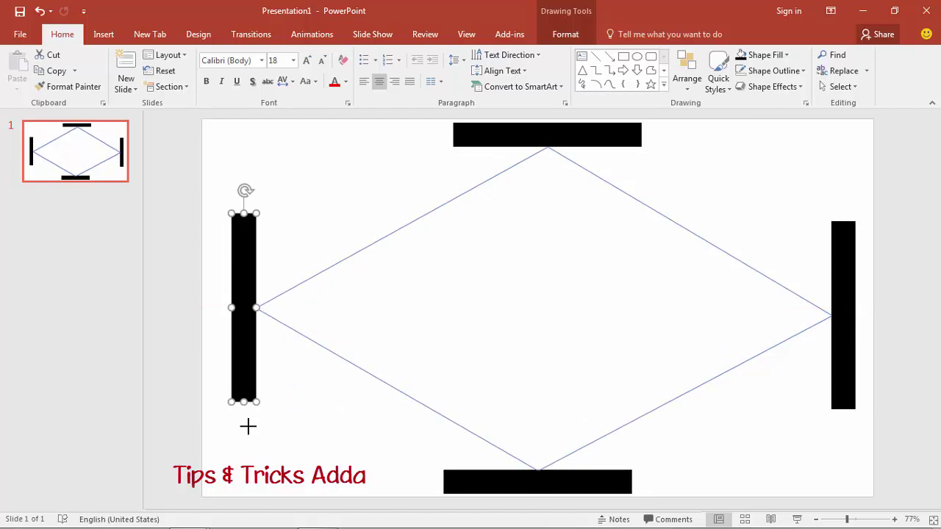
pyautogui.hotkey('shift', 'Tab')
pyautogui.press('Left')
pyautogui.press('Left')
pyautogui.press('Left')
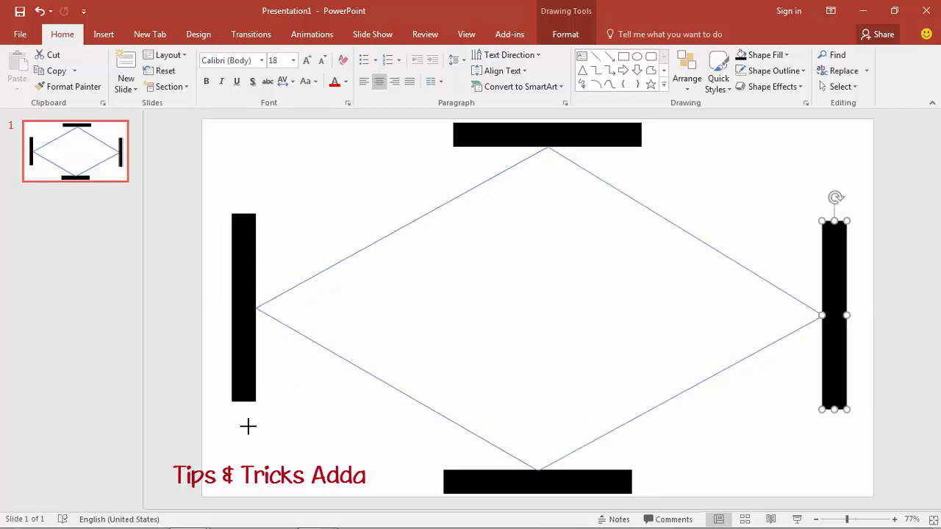
pyautogui.press('Escape')
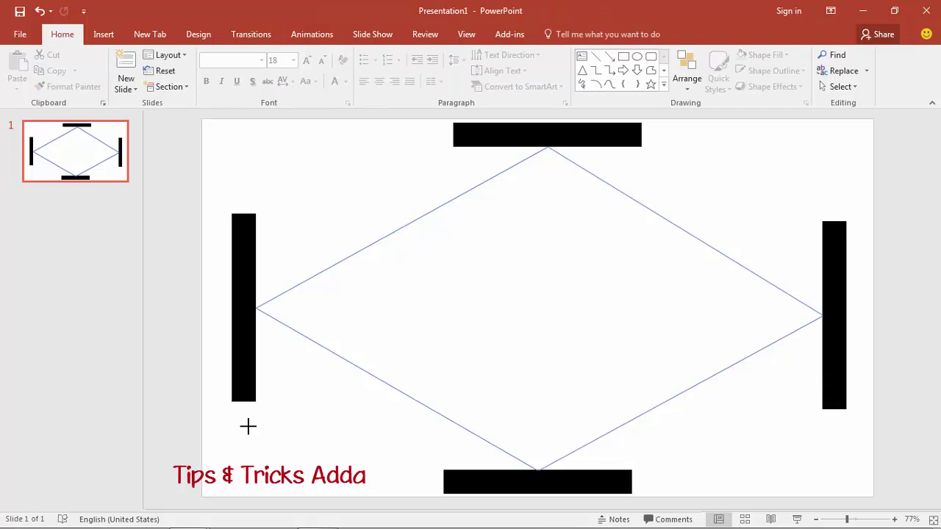
# Step: Shorten the diamond's lines along their own directions into stubs: two on the left bar and one on each other bar
pyautogui.press('Tab')
pyautogui.press('shift')
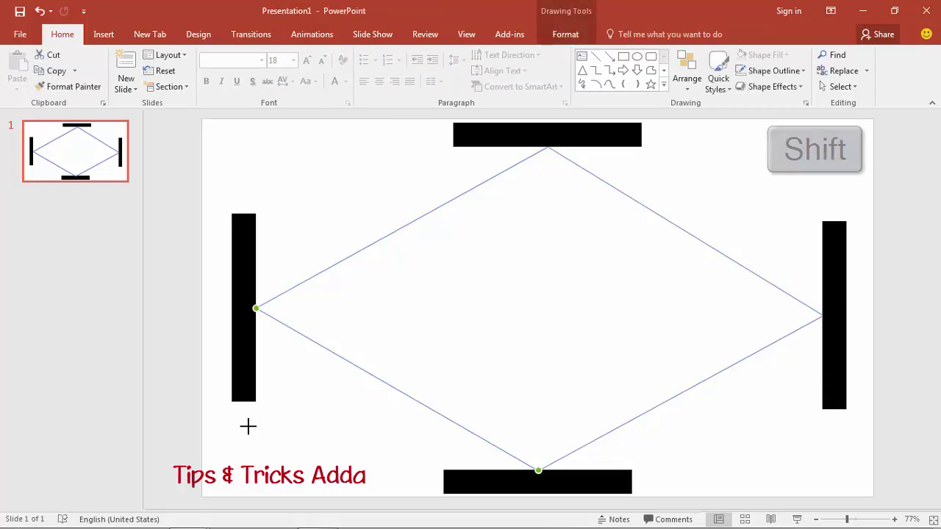
pyautogui.moveTo(248, 426); pyautogui.dragTo(248, 427)
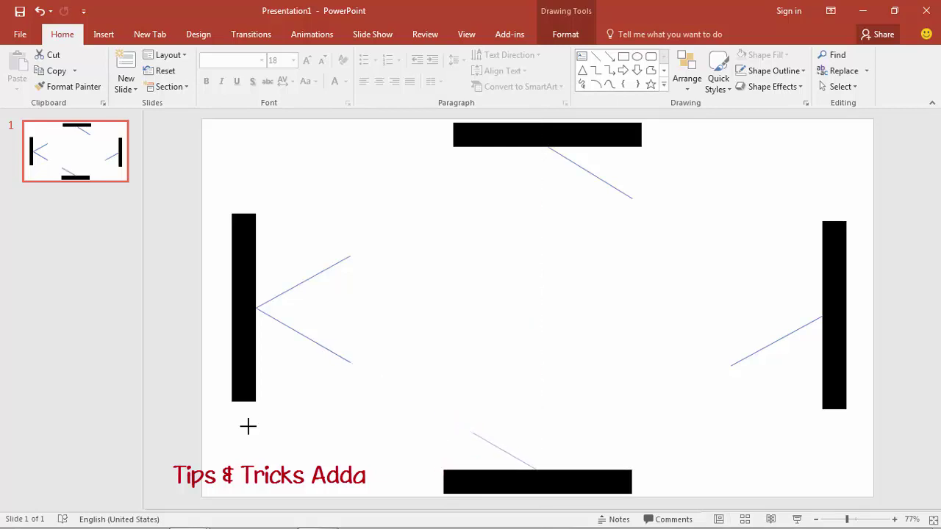
pyautogui.press('Escape')
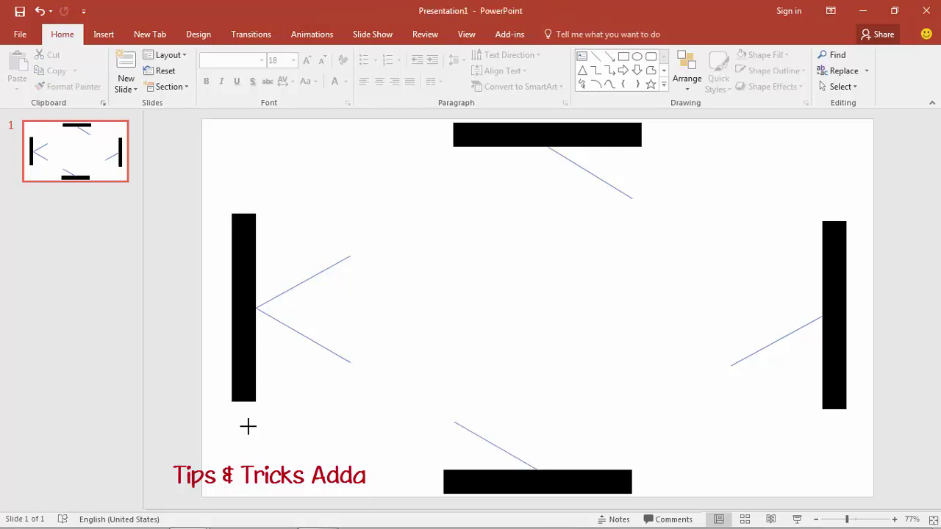
# Step: Show the list of the slide's animations and add a Wipe exit animation to the left bar's lower line
pyautogui.click(302, 336)
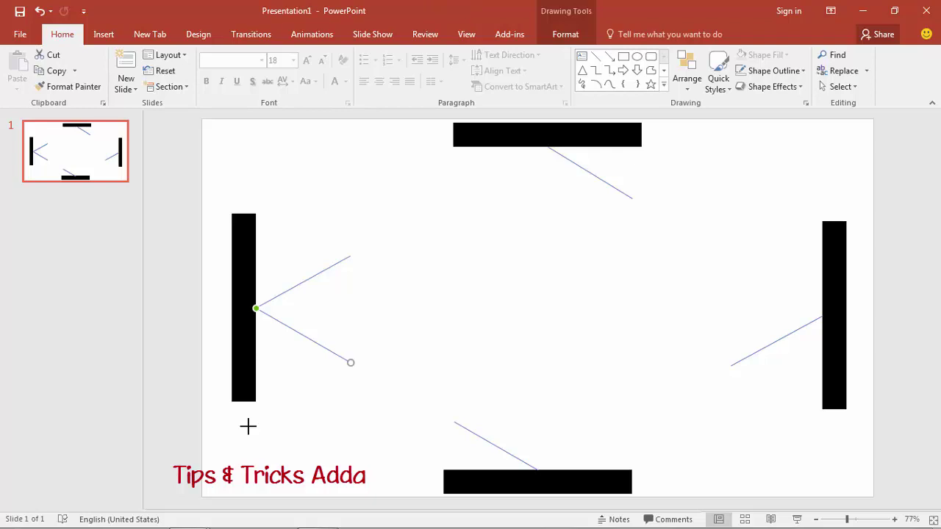
pyautogui.click(312, 34)
pyautogui.press('c')
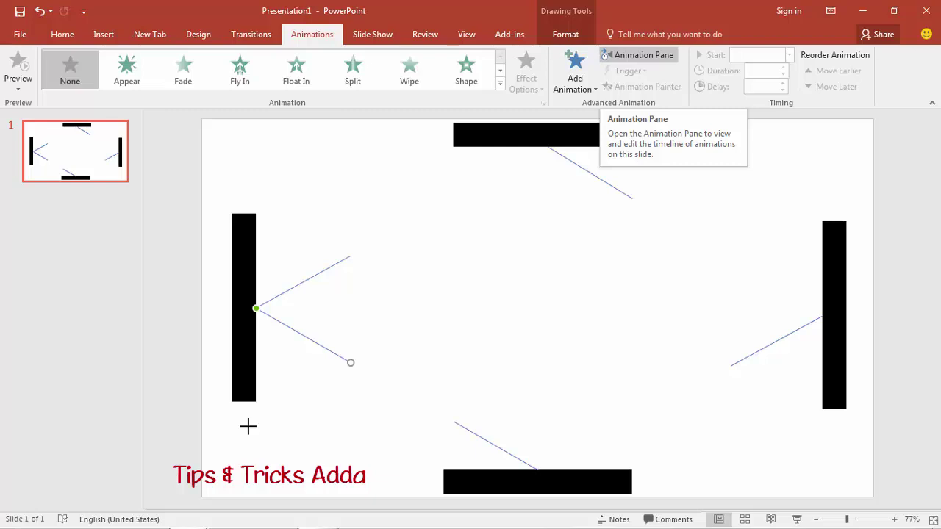
pyautogui.click(638, 56)
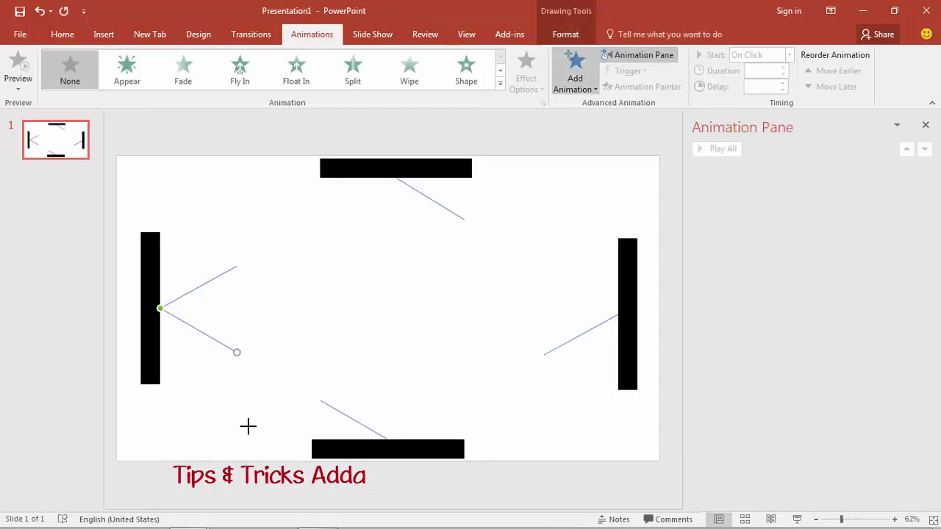
pyautogui.click(575, 72)
pyautogui.scroll(-3, 581, 168)
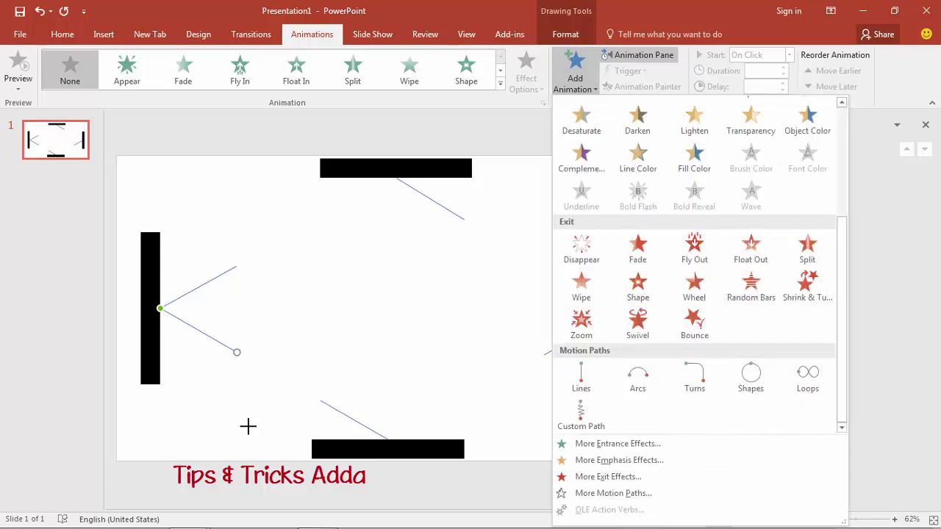
pyautogui.press('Down')
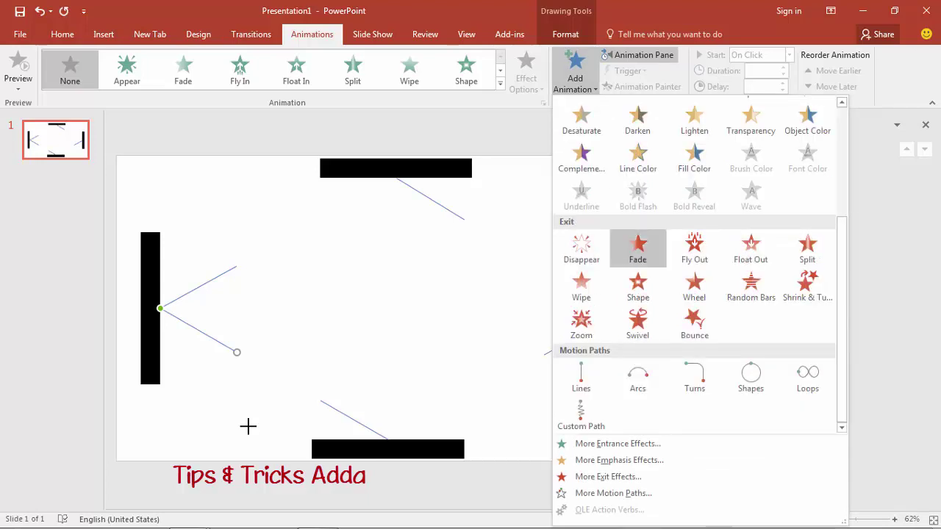
pyautogui.press('Down')
pyautogui.press('Left')
pyautogui.press('Return')
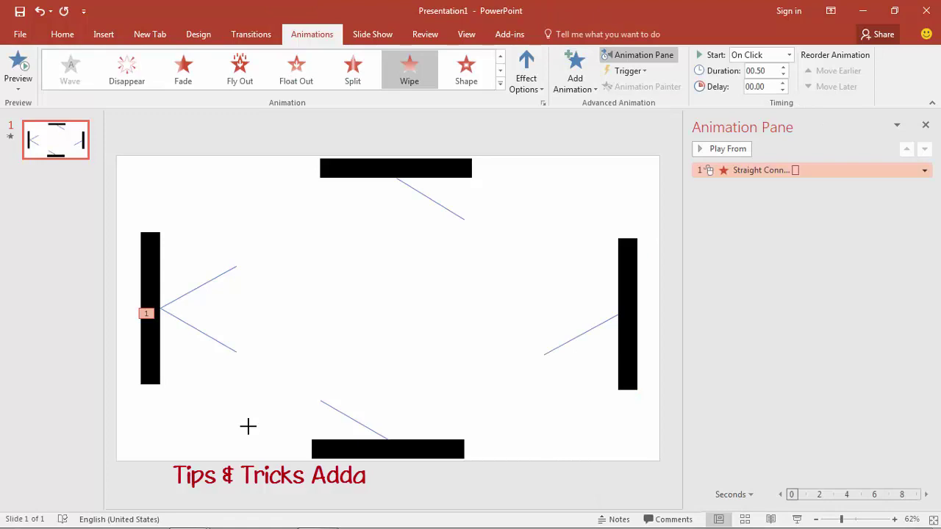
# Step: Add a Wipe entrance animation to the left bar's upper line
pyautogui.press('Tab')
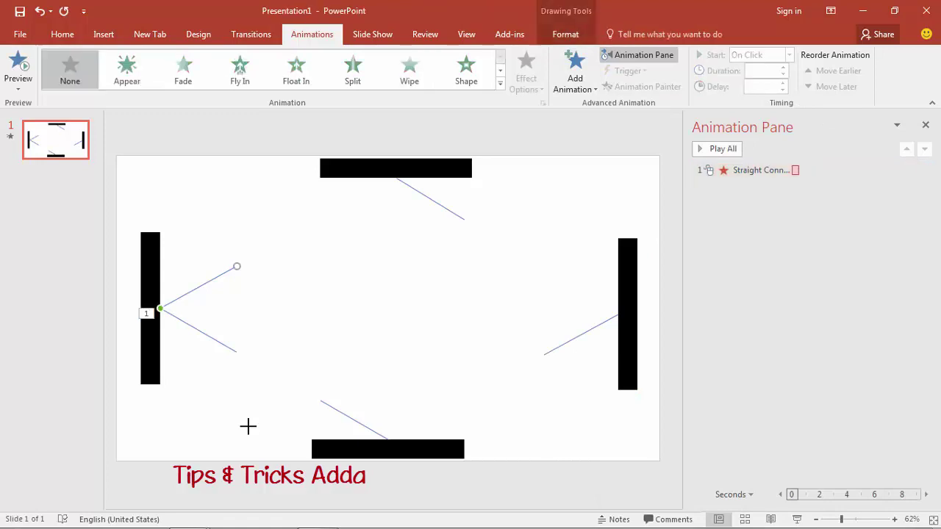
pyautogui.click(575, 74)
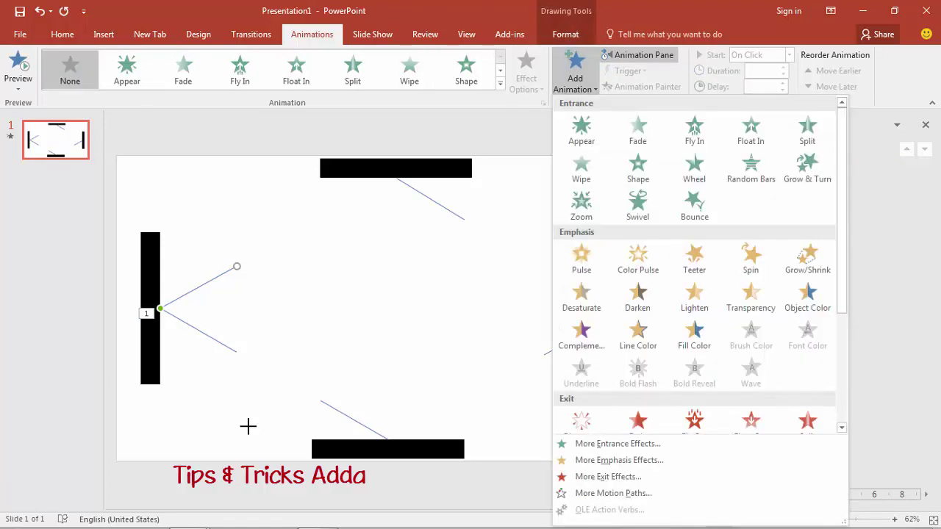
pyautogui.press('Down')
pyautogui.press('Return')
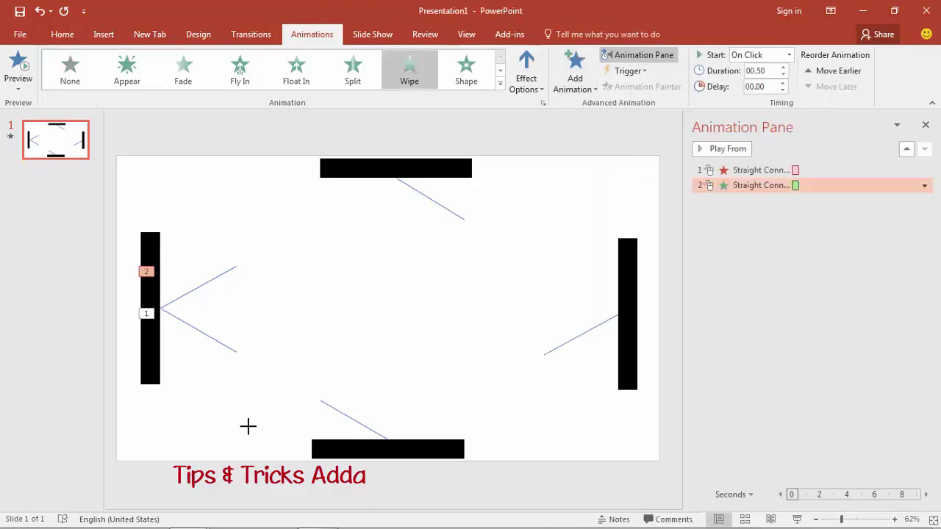
# Step: Set the direction of the lower line's exit Wipe to From Right
pyautogui.press('Tab')
pyautogui.hotkey('alt', 'a')
pyautogui.press('e')
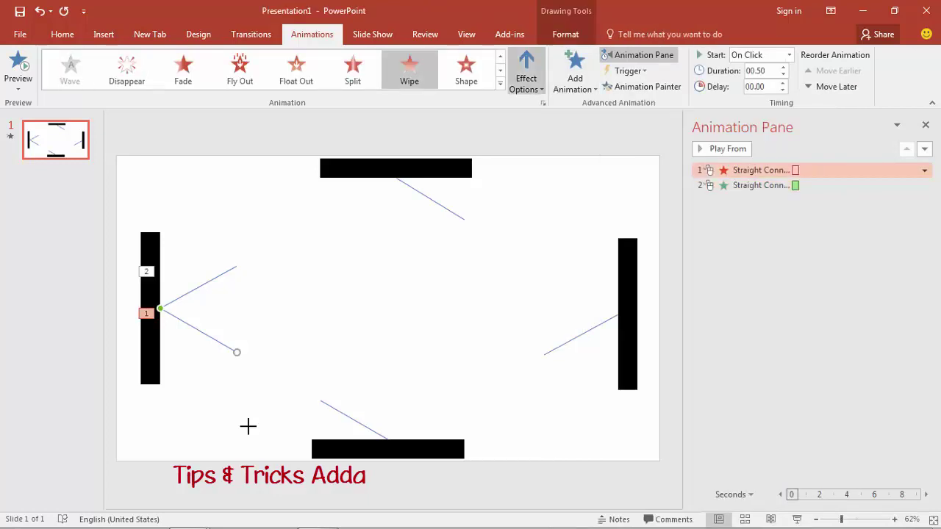
pyautogui.press('Down')
pyautogui.press('Down')
pyautogui.press('Down')
pyautogui.press('Return')
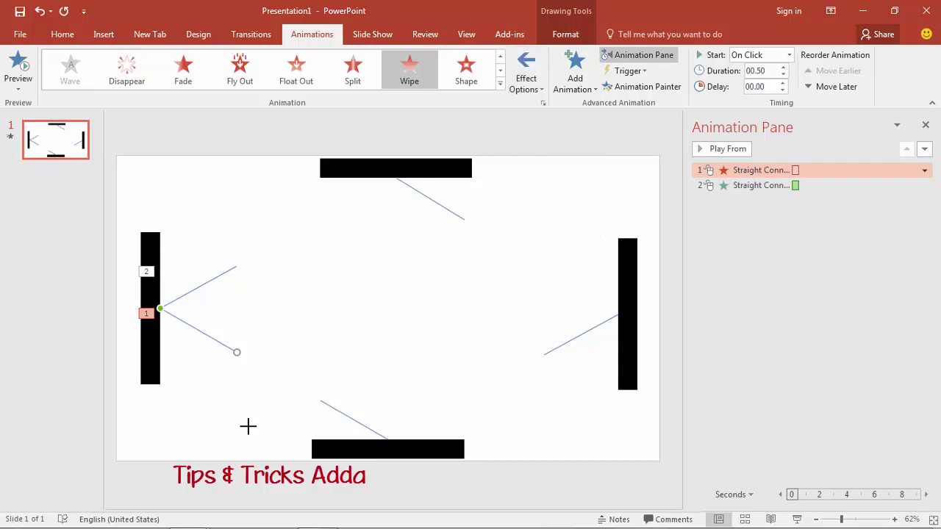
# Step: Set the direction of the upper line's entrance Wipe to From Left
pyautogui.press('Tab')
pyautogui.hotkey('alt', 'a')
pyautogui.press('e')
pyautogui.press('Down')
pyautogui.press('Down')
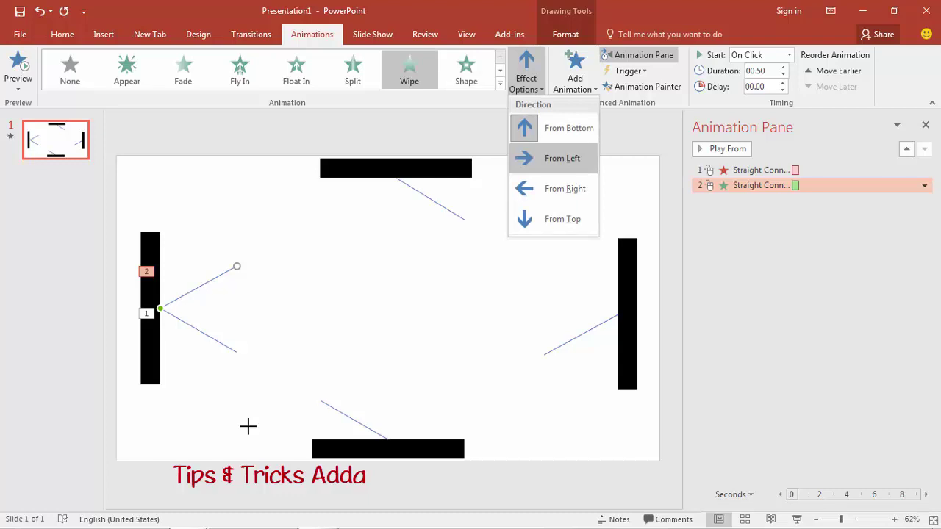
pyautogui.press('Return')
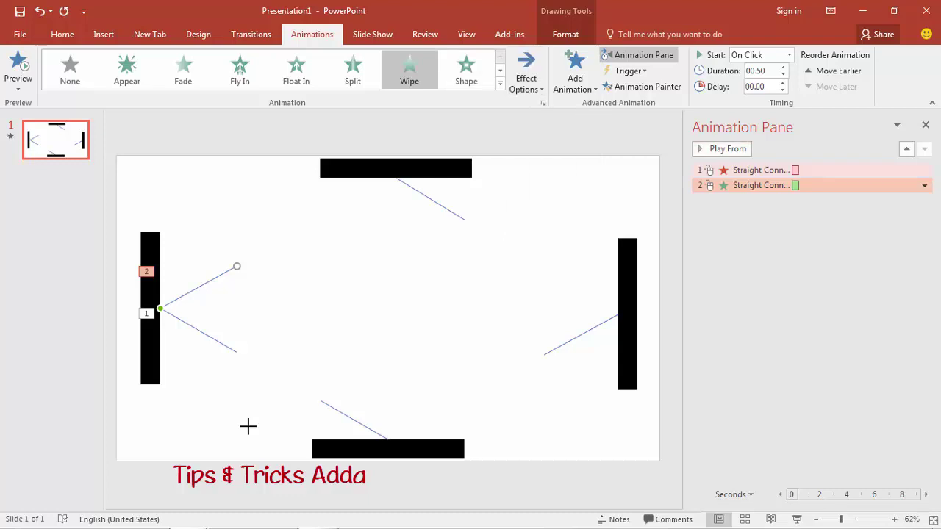
# Step: Make both Wipe animations start with the previous one, with a 0.25-second delay and a 0.25-second duration
pyautogui.hotkey('ctrl', 'a')
pyautogui.click(924, 171)
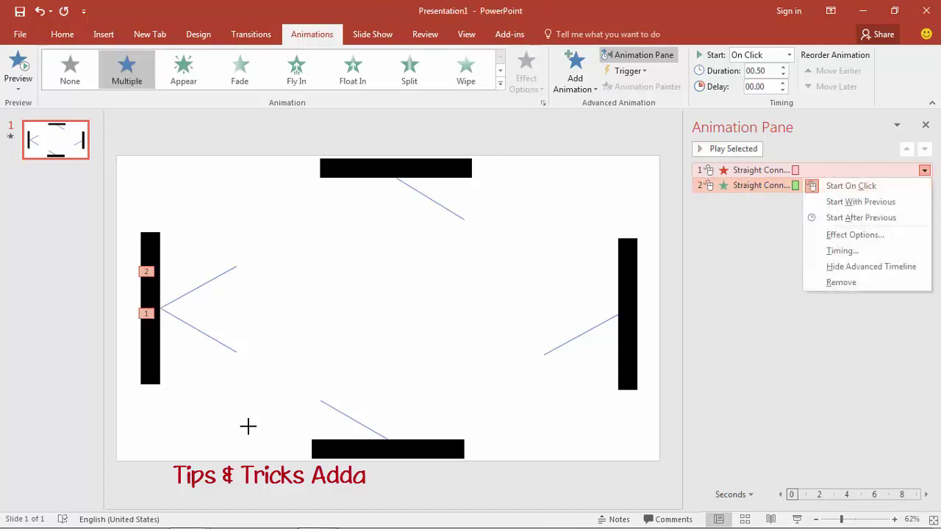
pyautogui.click(859, 202)
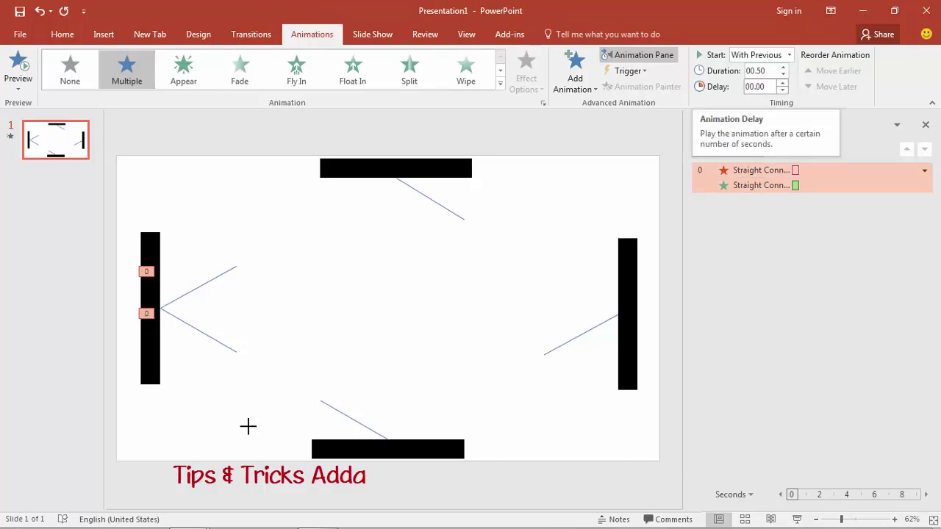
pyautogui.press('Up')
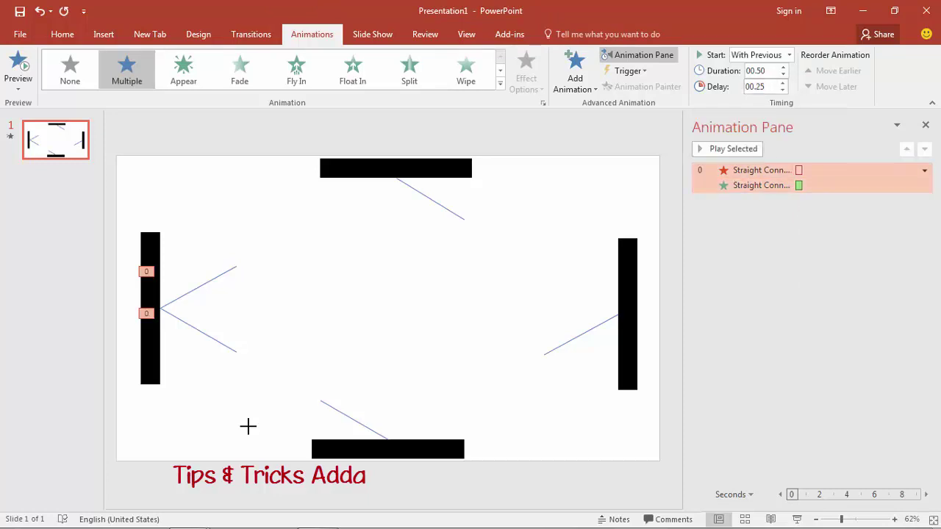
pyautogui.hotkey('shift', 'Tab')
pyautogui.write('.25')
pyautogui.press('Return')
# Step: Zoom in the animation timeline until its scale is marked in whole seconds
pyautogui.click(734, 494)
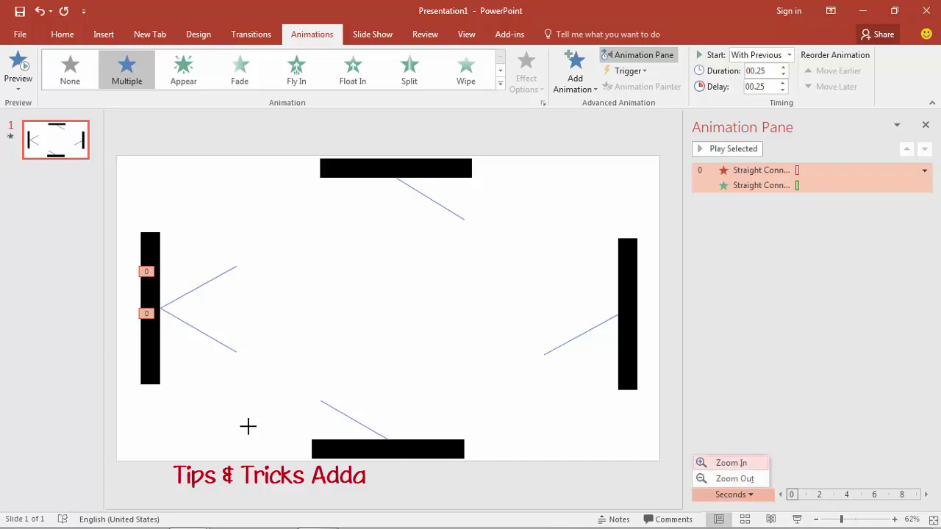
pyautogui.click(730, 464)
pyautogui.click(734, 495)
pyautogui.press('Return')
pyautogui.click(734, 495)
pyautogui.click(802, 353)
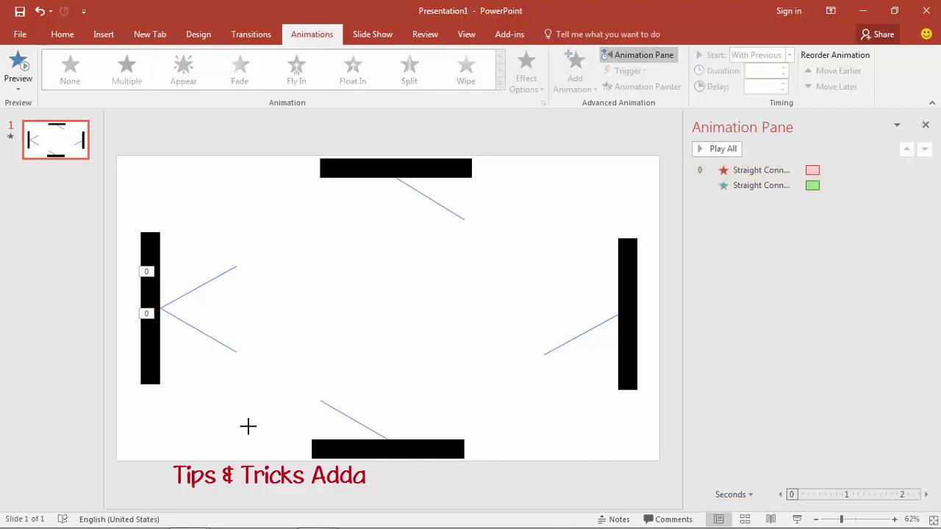
# Step: Add a Lines motion path to the left bar's upper line, running diagonally up until the line meets the top bar
pyautogui.click(762, 186)
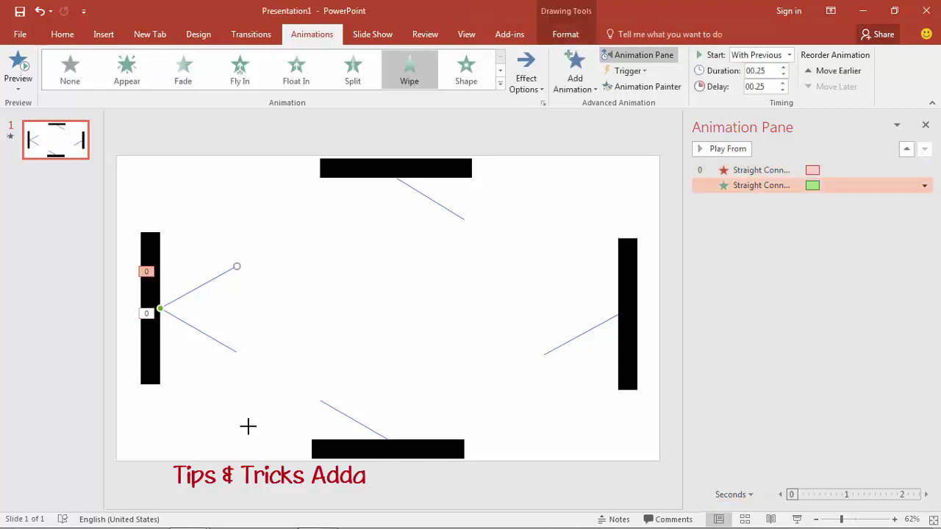
pyautogui.click(575, 72)
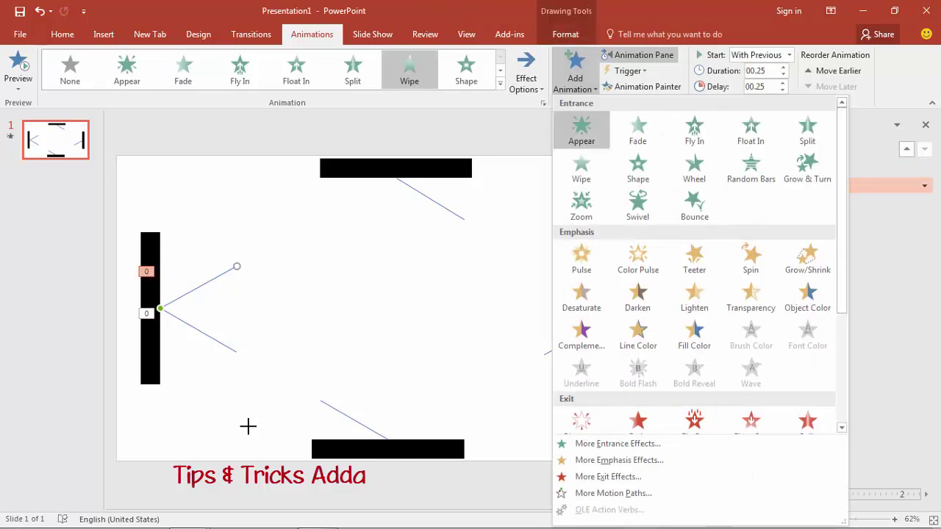
pyautogui.scroll(-2, 638, 206)
pyautogui.press('Down')
pyautogui.press('Down')
pyautogui.press('Down')
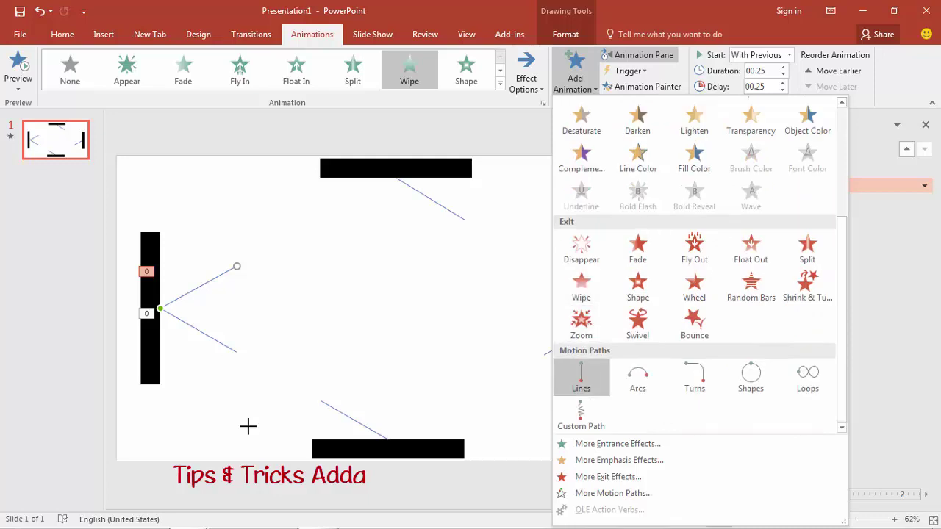
pyautogui.press('Return')
pyautogui.moveTo(199, 364)
pyautogui.mouseDown()
pyautogui.moveTo(283, 246)
pyautogui.moveTo(340, 212)
pyautogui.mouseUp()
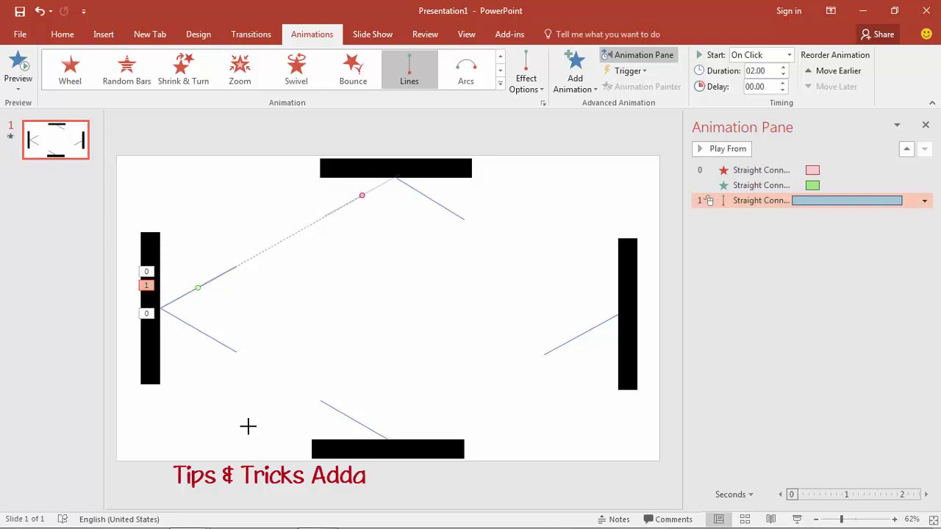
# Step: Add a Wipe exit animation with the direction From Left to the left bar's upper line
pyautogui.click(575, 74)
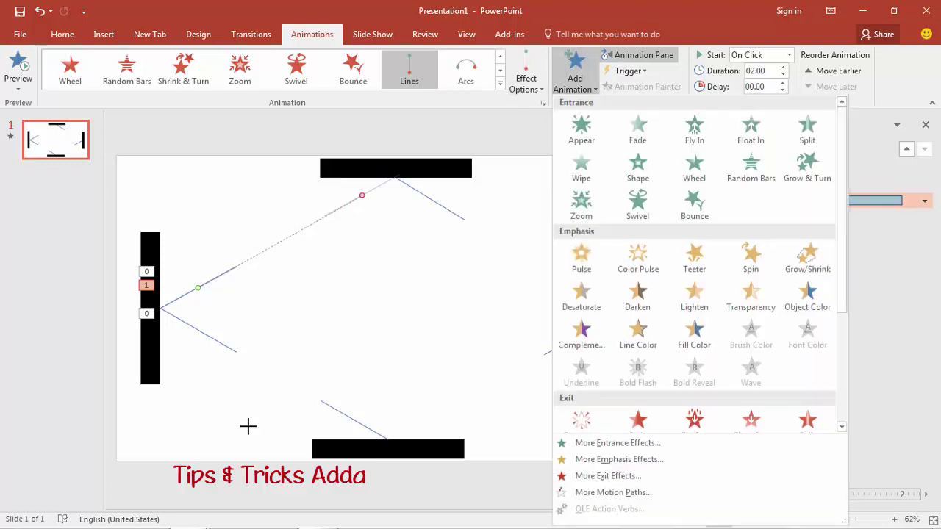
pyautogui.scroll(-2, 638, 297)
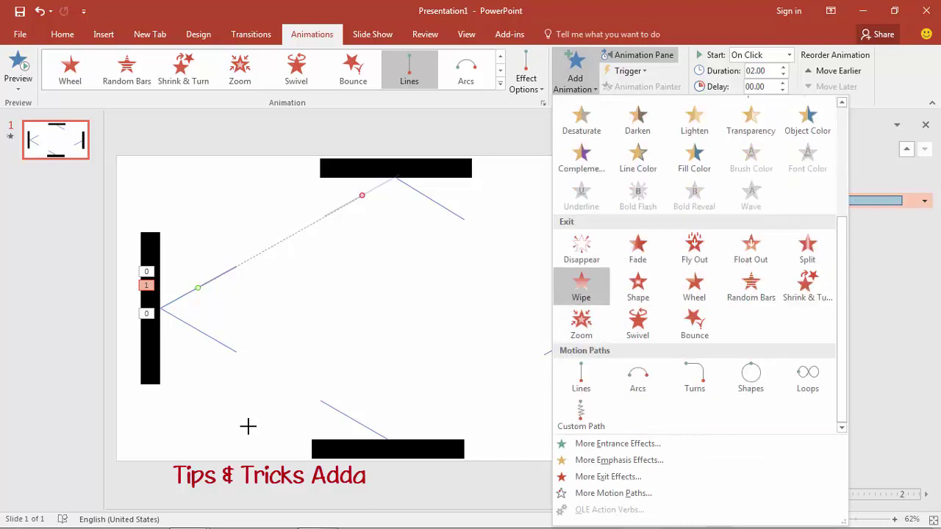
pyautogui.click(582, 287)
pyautogui.press('Left')
pyautogui.press('Return')
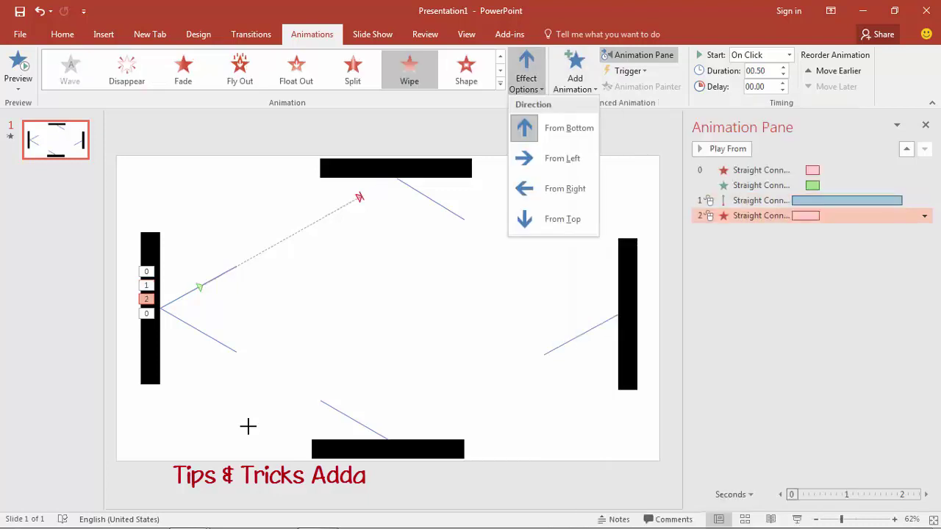
pyautogui.press('Down')
pyautogui.press('Down')
pyautogui.press('Up')
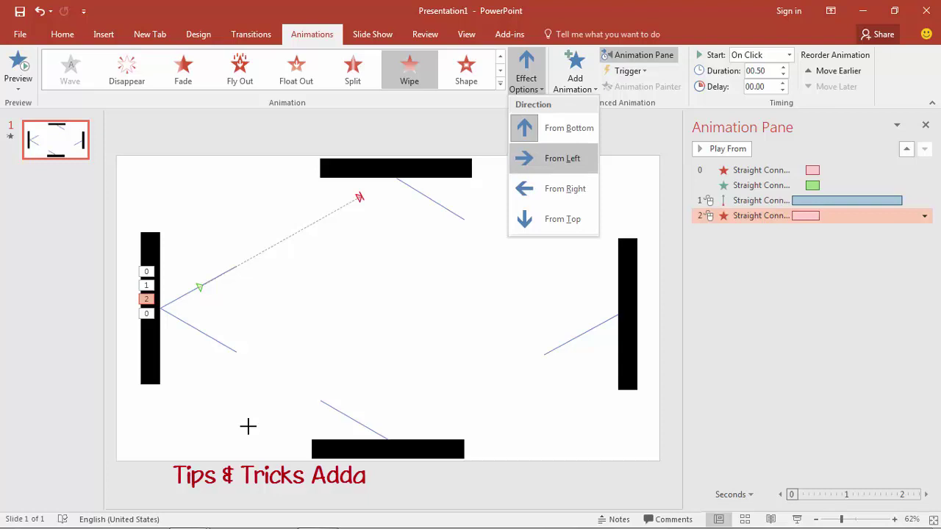
pyautogui.press('Return')
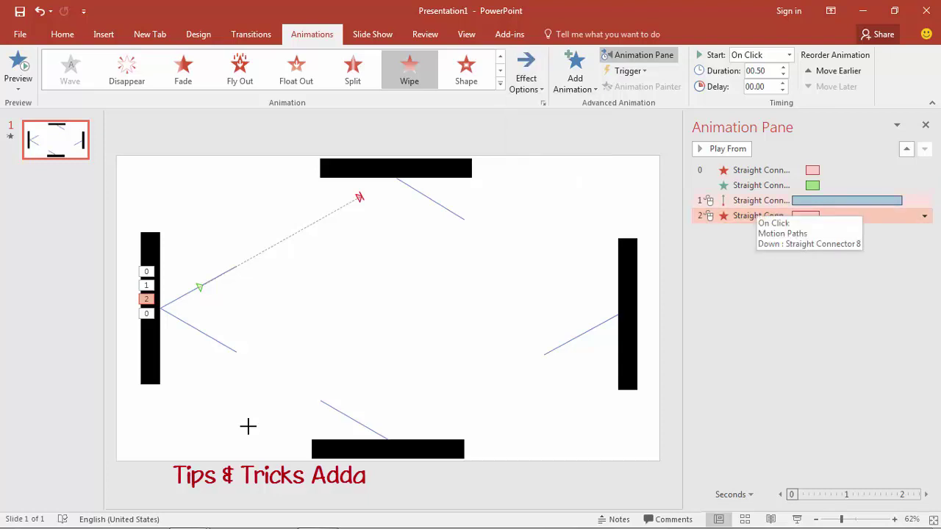
# Step: Set the upper line's motion path duration to 1 second and its exit Wipe duration to 0.25 seconds
pyautogui.press('Up')
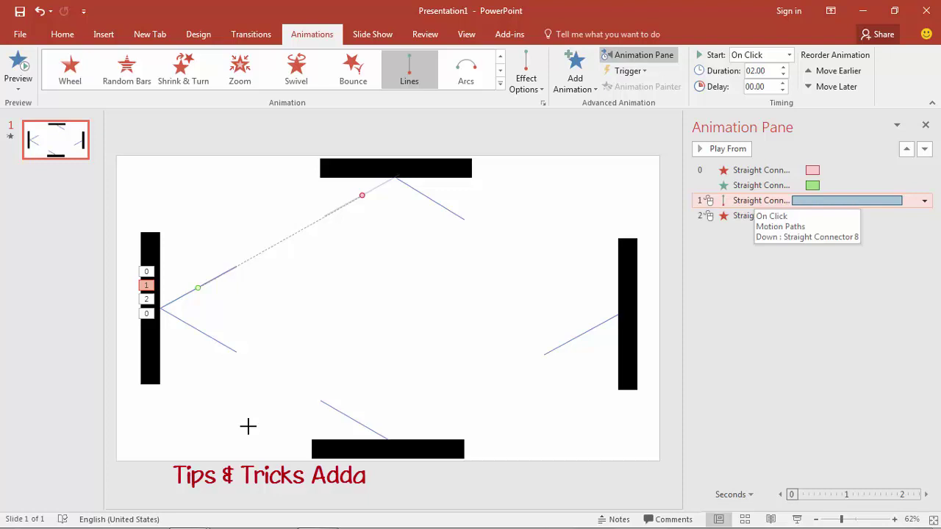
pyautogui.click(757, 70)
pyautogui.write('1')
pyautogui.press('Return')
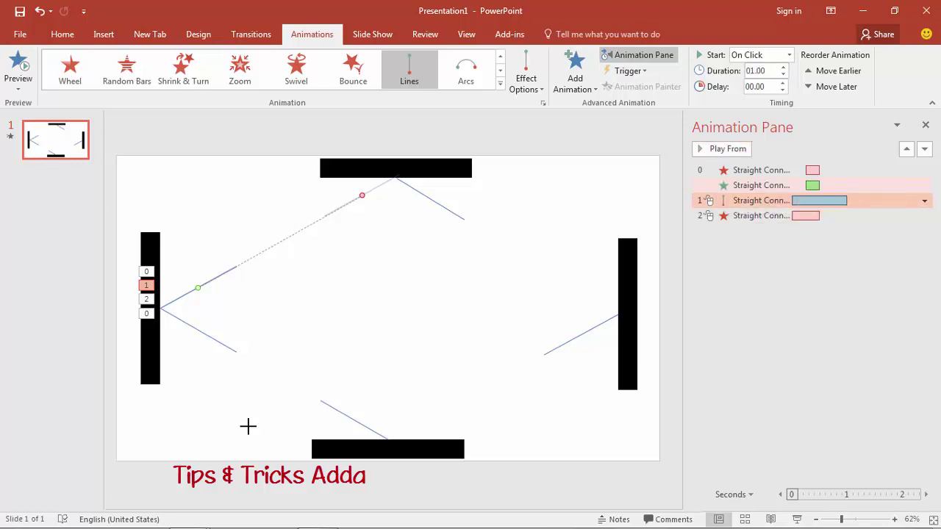
pyautogui.press('Down')
pyautogui.press('Tab')
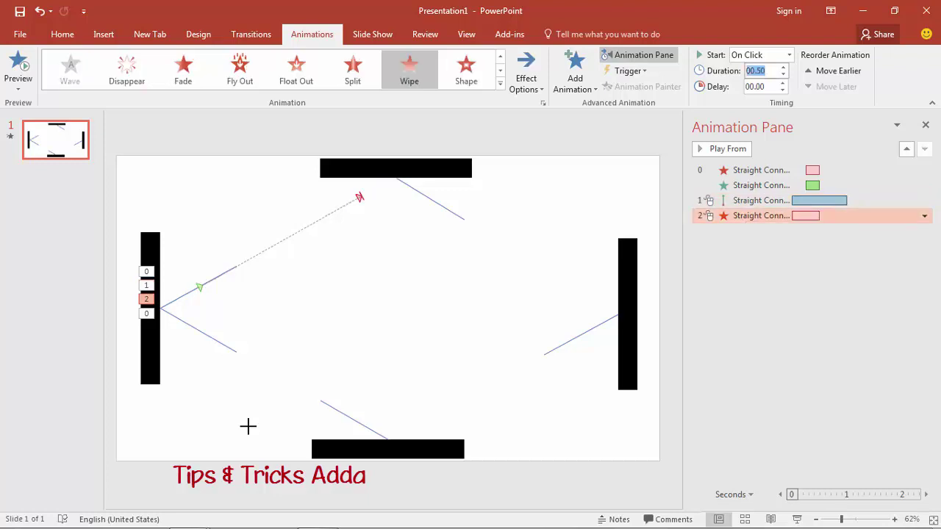
pyautogui.write('0.25')
pyautogui.press('Return')
# Step: Make the upper line's motion path and exit Wipe start with the previous animation after a 0.25-second delay
pyautogui.keyDown('ctrl'); pyautogui.click(762, 200); pyautogui.keyUp('ctrl')
pyautogui.click(924, 201)
pyautogui.press('Down')
pyautogui.press('Down')
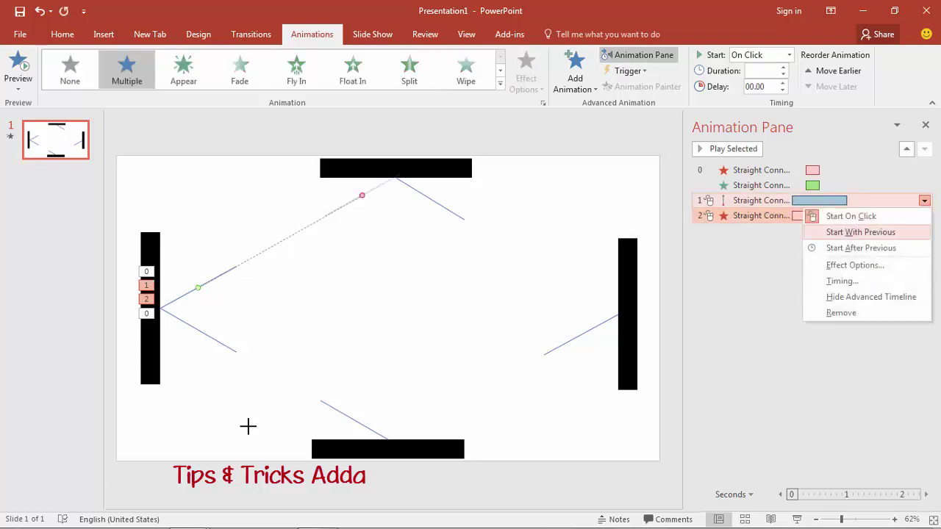
pyautogui.press('Return')
pyautogui.press('Escape')
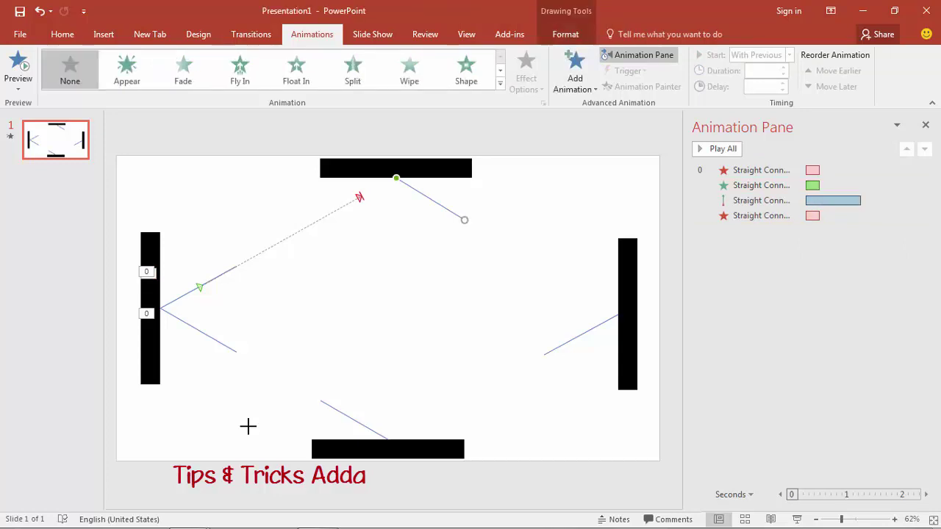
# Step: Add a Wipe entrance animation to the top bar's line
pyautogui.click(575, 74)
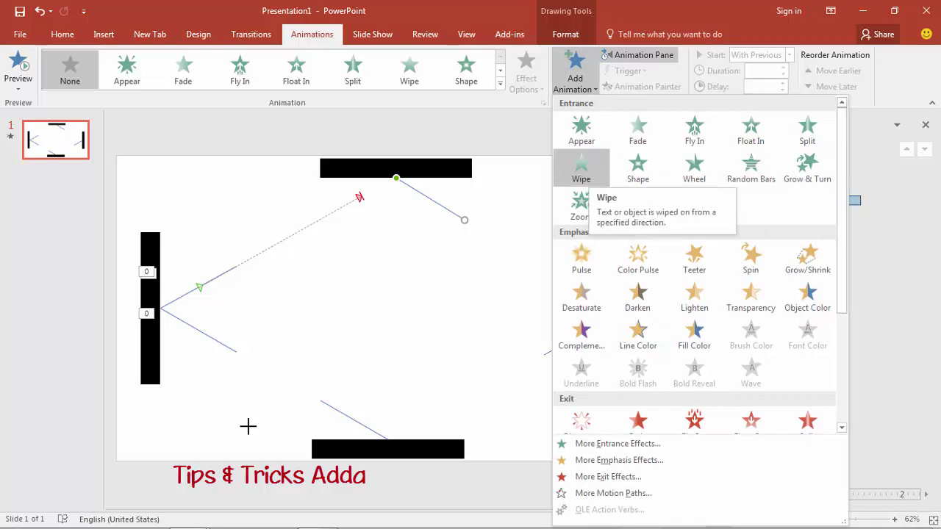
pyautogui.click(581, 168)
pyautogui.click(526, 74)
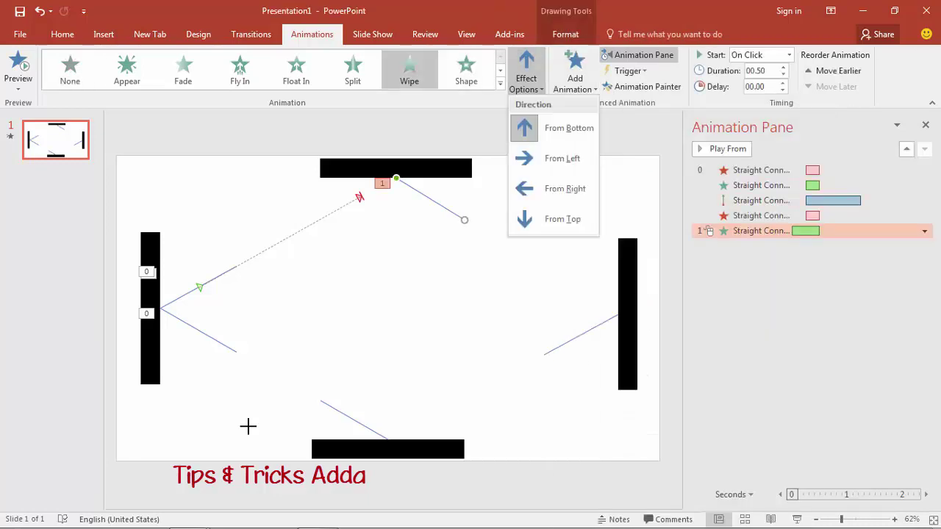
# Step: Add a Lines motion path to the top bar's line, running diagonally down until the line meets the right bar
pyautogui.click(575, 73)
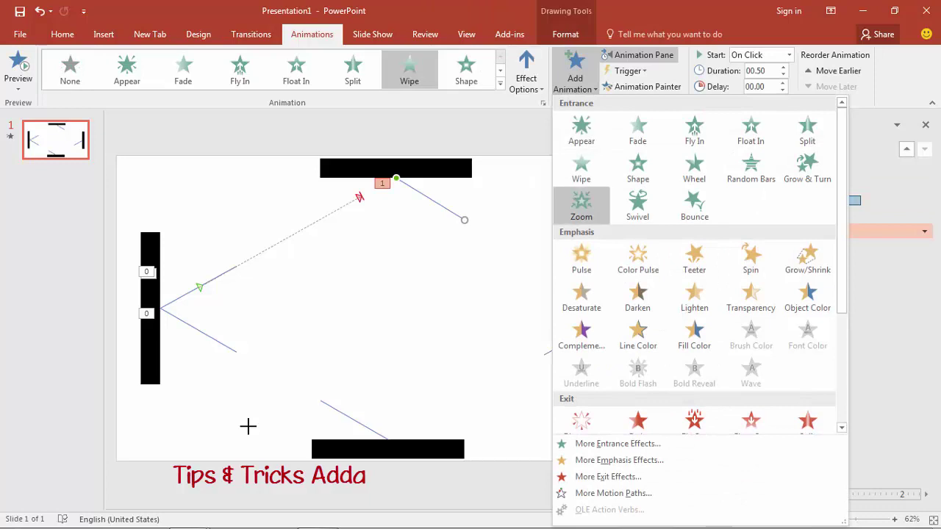
pyautogui.scroll(-3, 638, 260)
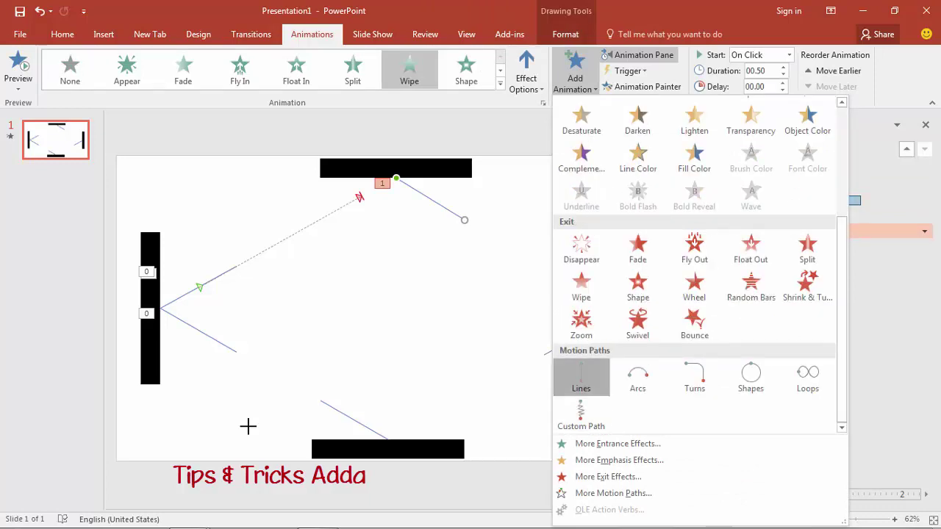
pyautogui.click(581, 375)
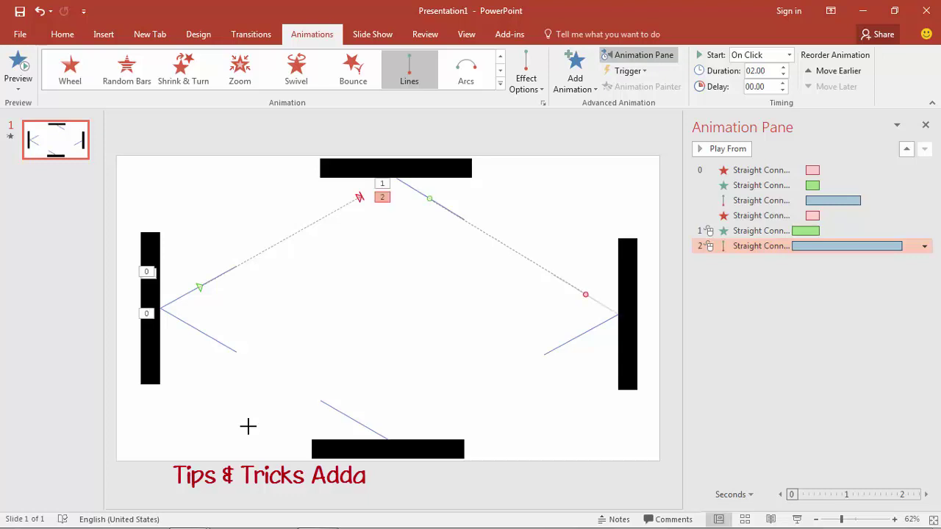
# Step: Add a Wipe exit animation with the direction From Left to the top bar's line
pyautogui.click(575, 73)
pyautogui.scroll(-3, 638, 286)
pyautogui.click(580, 285)
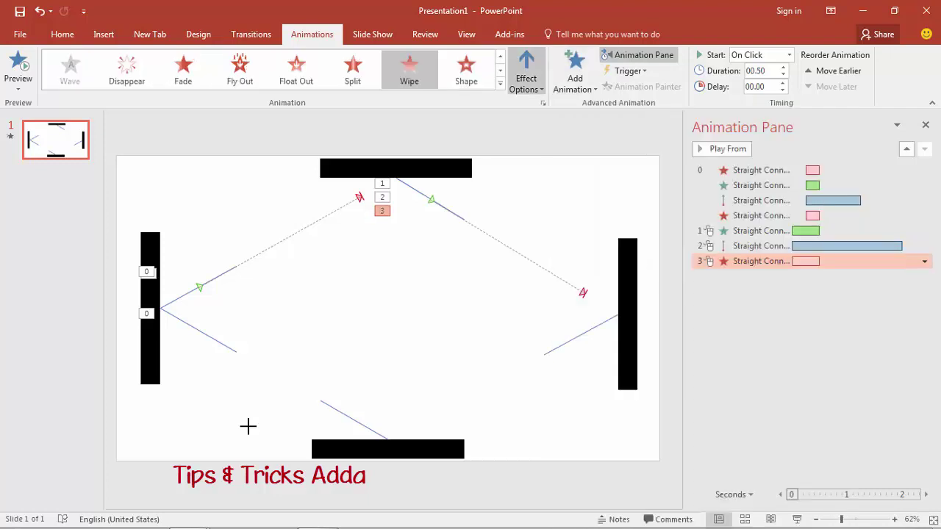
pyautogui.click(526, 73)
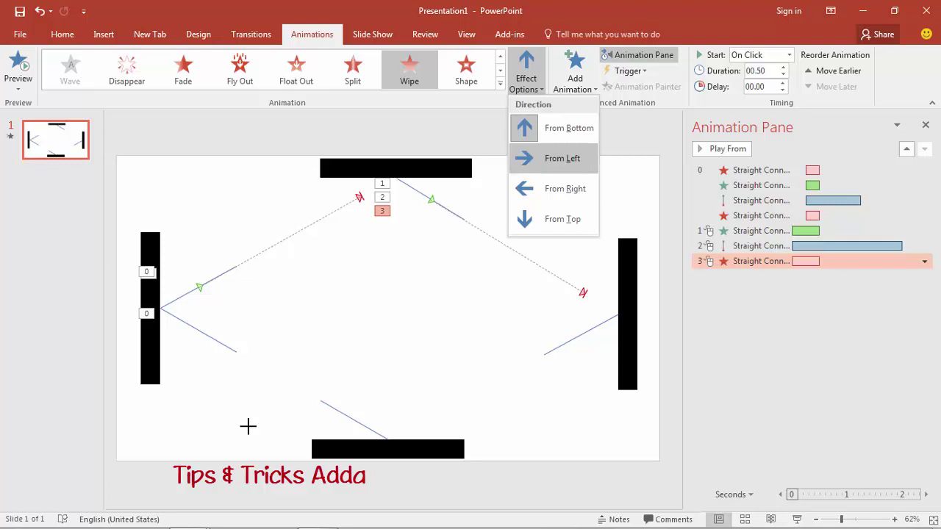
pyautogui.click(562, 159)
# Step: Set the direction of the top bar line's entrance Wipe to From Left
pyautogui.click(761, 231)
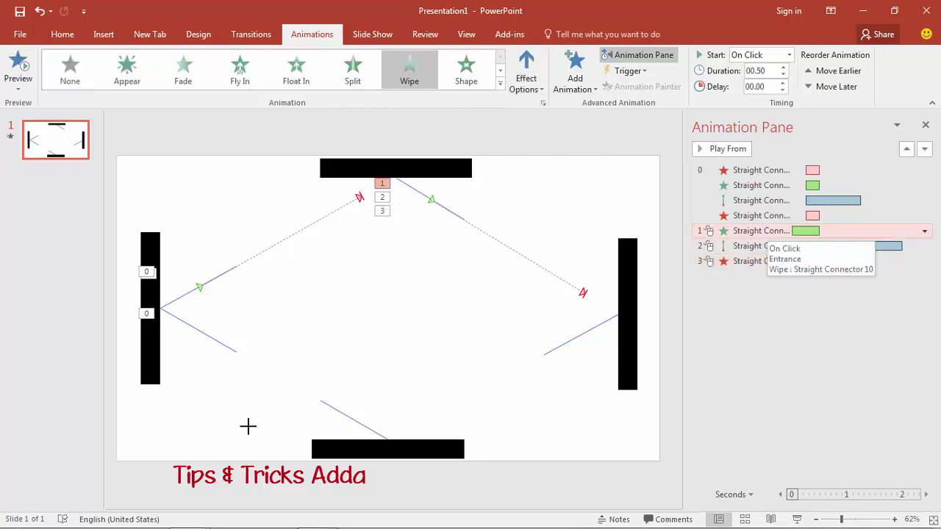
pyautogui.keyDown('ctrl'); pyautogui.click(761, 246); pyautogui.keyUp('ctrl')
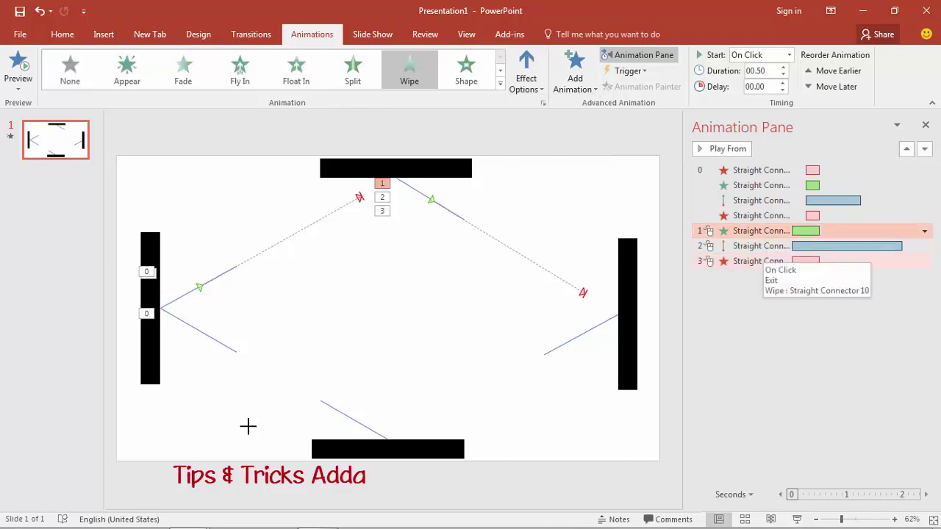
pyautogui.click(761, 231)
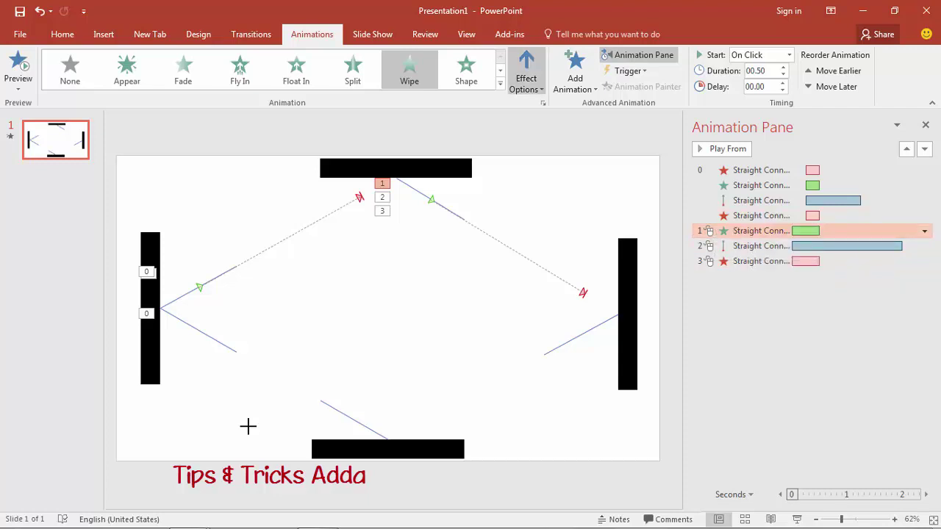
pyautogui.click(526, 72)
pyautogui.press('Down')
pyautogui.press('Down')
pyautogui.press('Down')
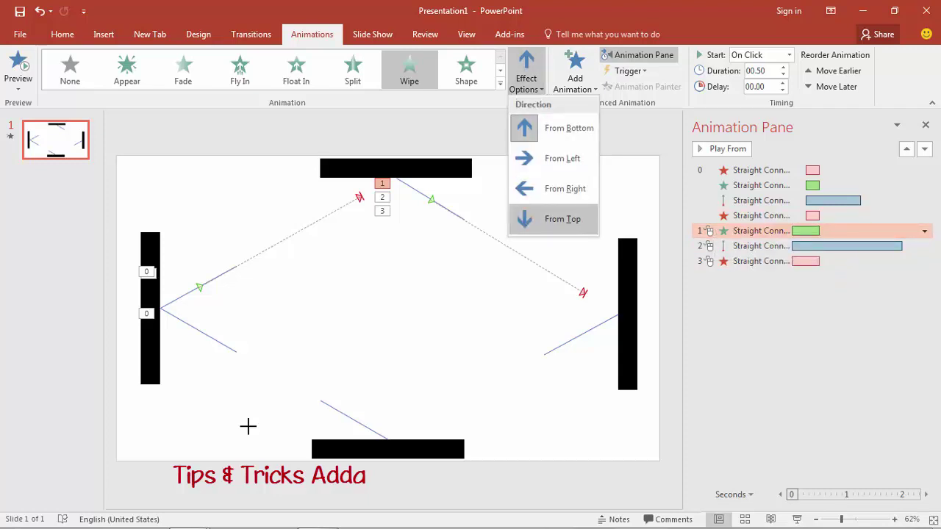
pyautogui.press('Return')
pyautogui.click(526, 72)
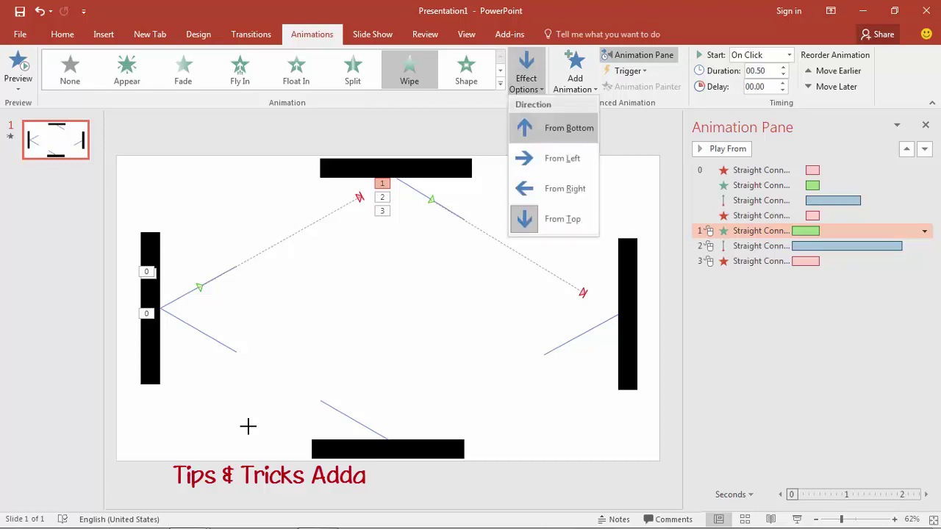
pyautogui.click(563, 158)
# Step: Add a Wipe entrance animation with the direction From Right to the right bar's line
pyautogui.press('Tab')
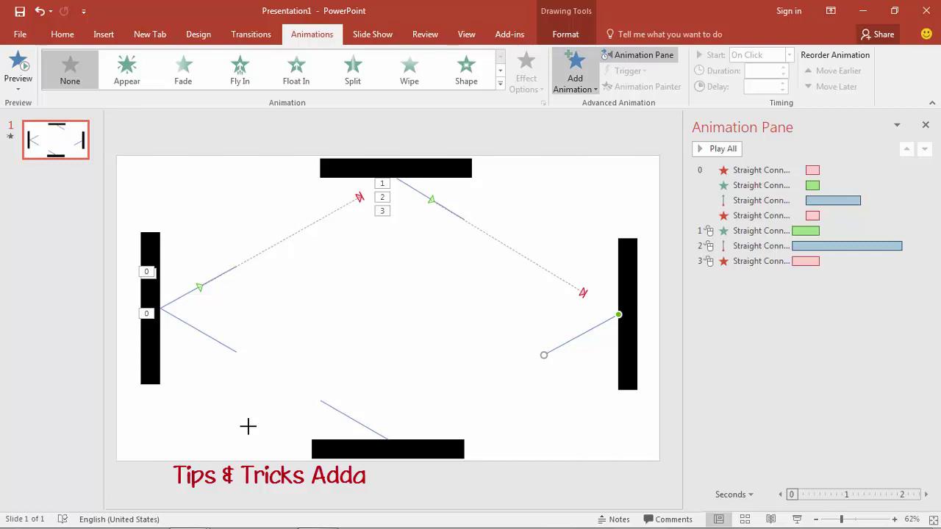
pyautogui.click(575, 72)
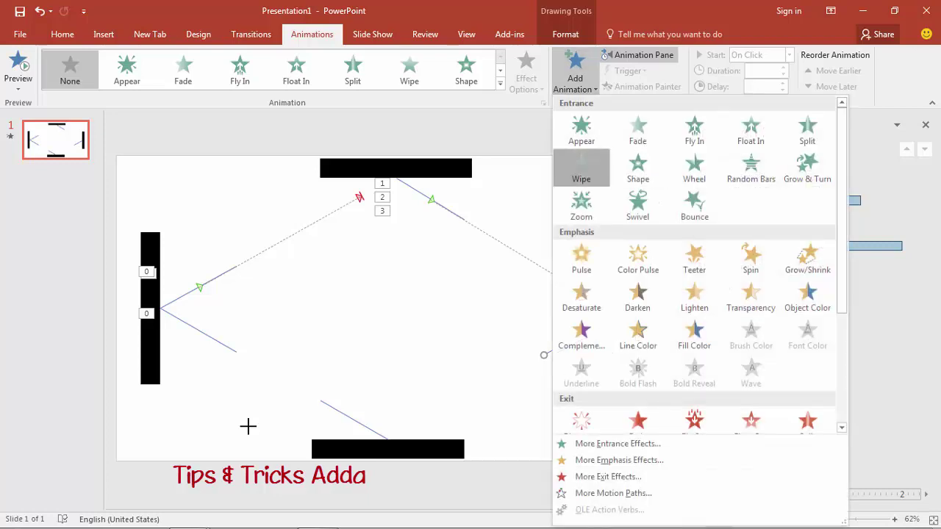
pyautogui.press('Return')
pyautogui.hotkey('alt', 'a')
pyautogui.press('e')
pyautogui.press('m')
pyautogui.press('Down')
pyautogui.press('Down')
pyautogui.press('Return')
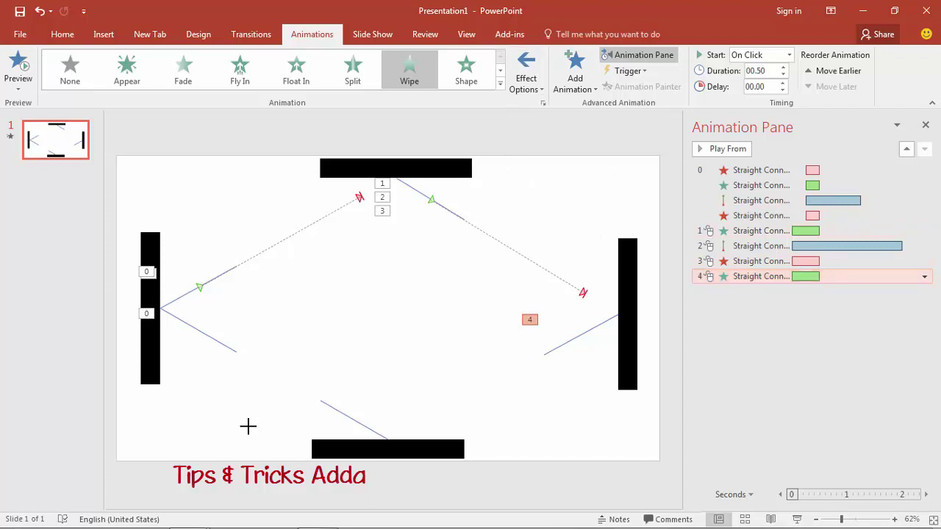
# Step: Add a Lines motion path to the right bar's line, running diagonally down until the line meets the bottom bar
pyautogui.click(581, 335)
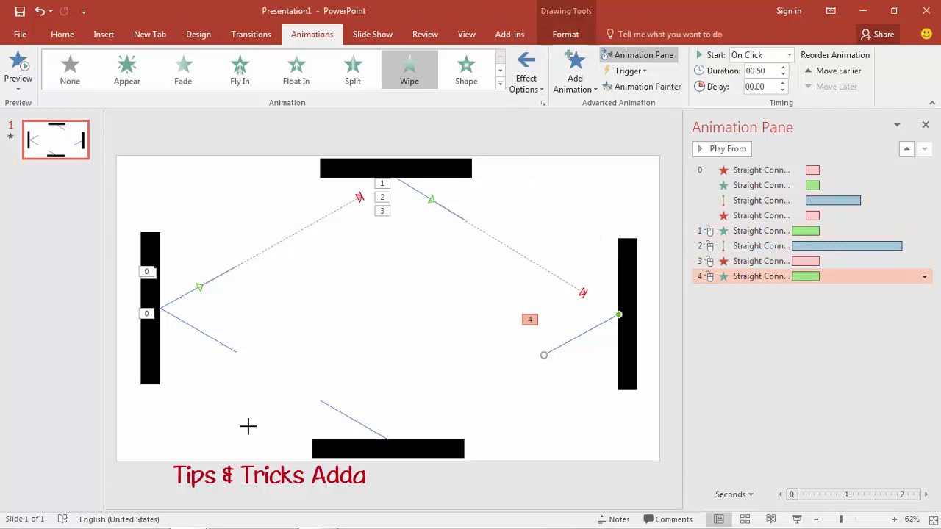
pyautogui.click(575, 72)
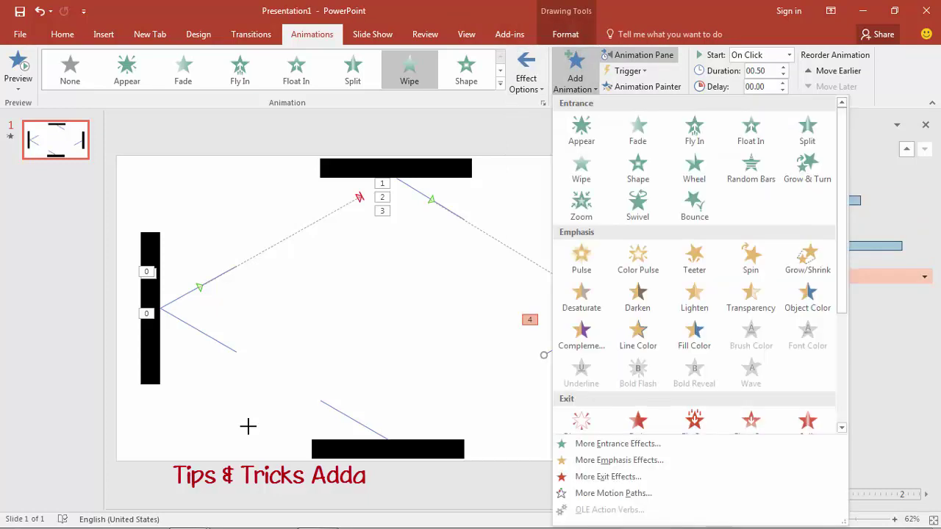
pyautogui.scroll(-5, 694, 265)
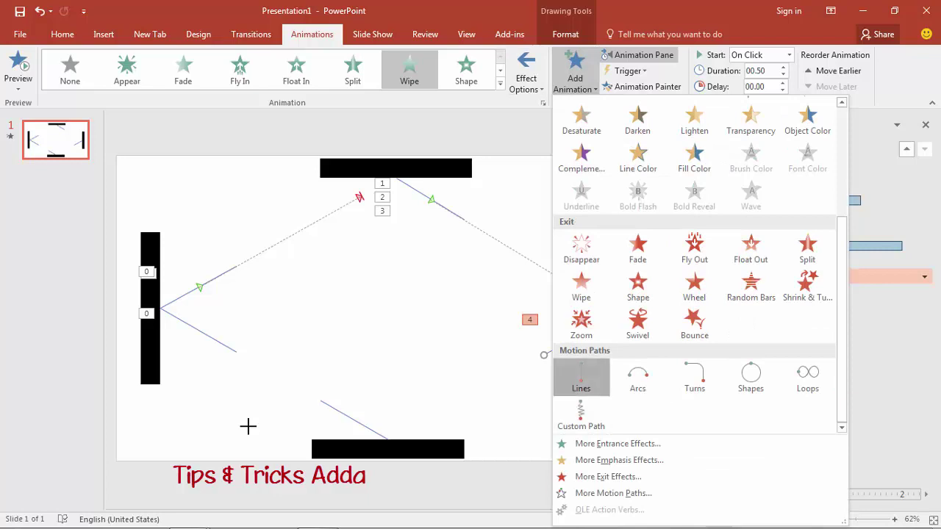
pyautogui.press('Return')
pyautogui.moveTo(582, 412); pyautogui.dragTo(425, 420)
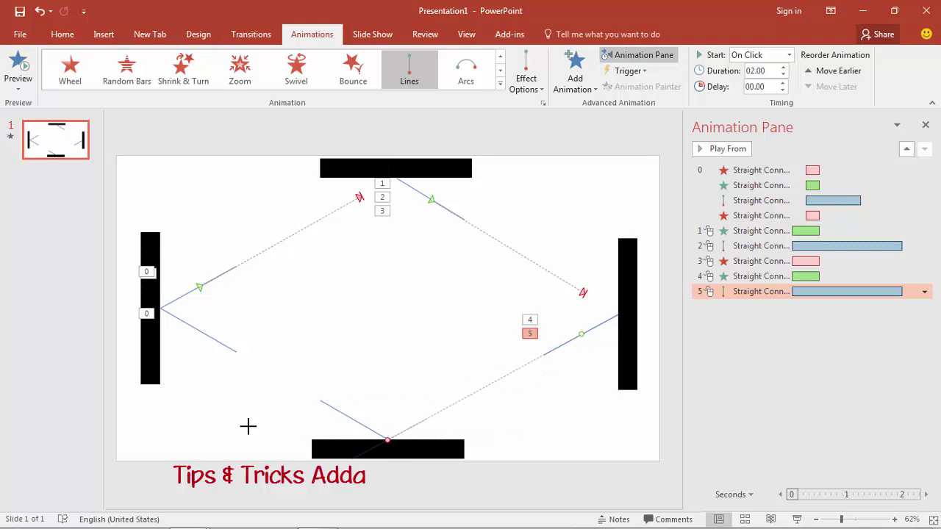
pyautogui.press('F5')
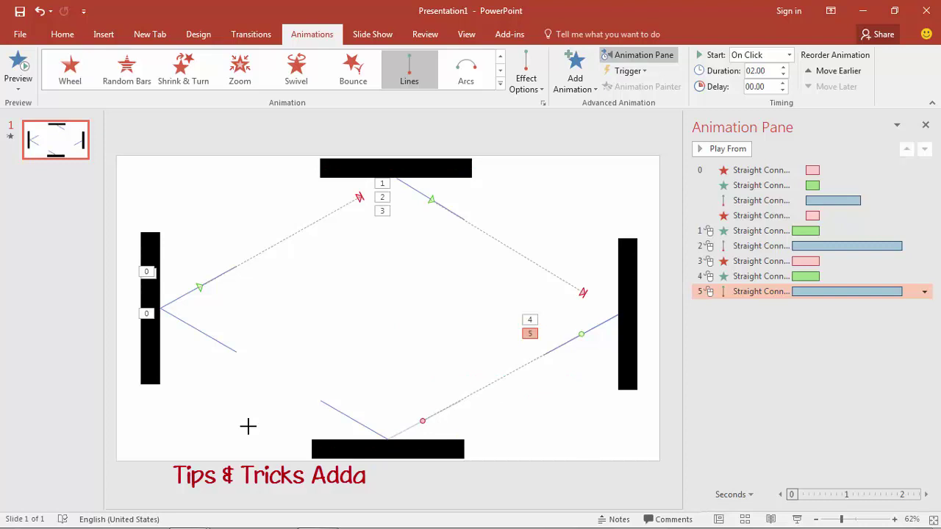
pyautogui.click(248, 427)
# Step: Add a Wipe exit animation to the right bar's line
pyautogui.click(598, 326)
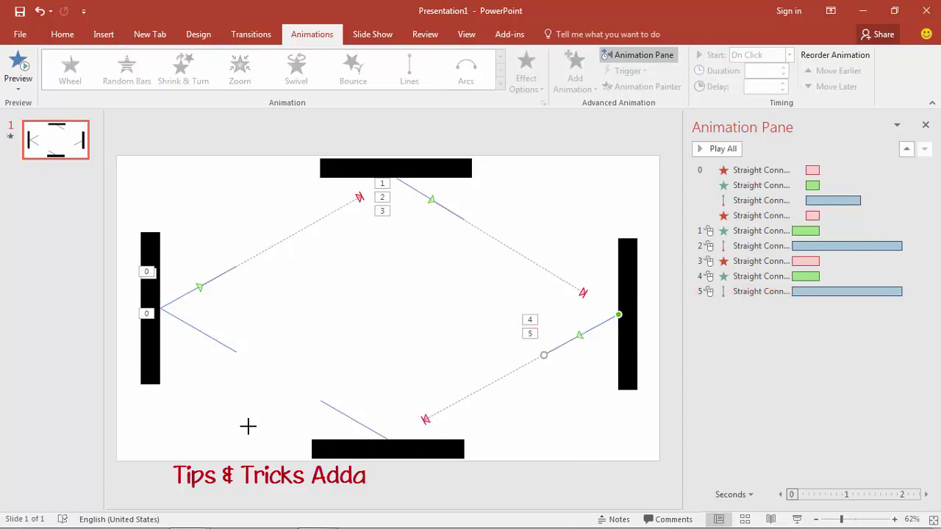
pyautogui.click(575, 72)
pyautogui.scroll(-3, 638, 250)
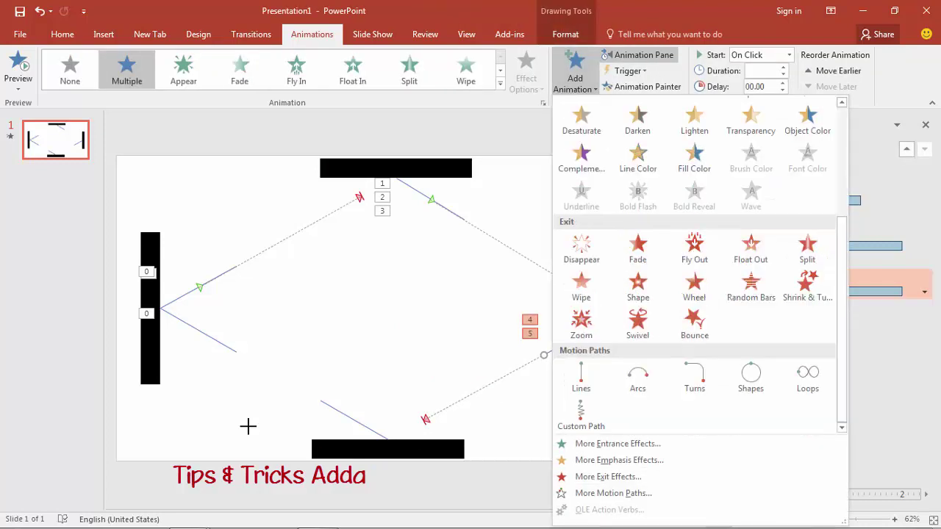
pyautogui.press('Return')
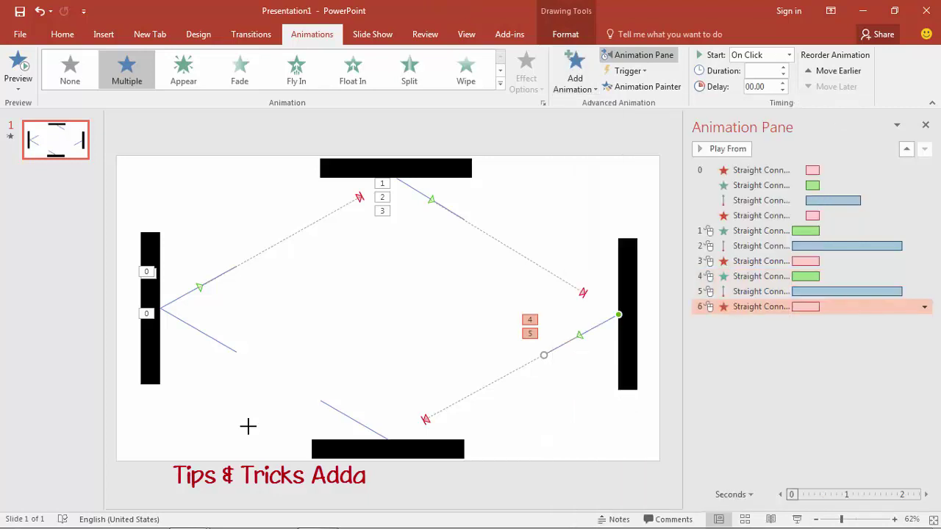
# Step: Set the direction of the right bar line's exit Wipe to From Top
pyautogui.hotkey('alt', 'a')
pyautogui.press('e')
pyautogui.press('o')
pyautogui.press('Down')
pyautogui.press('Down')
pyautogui.press('Up')
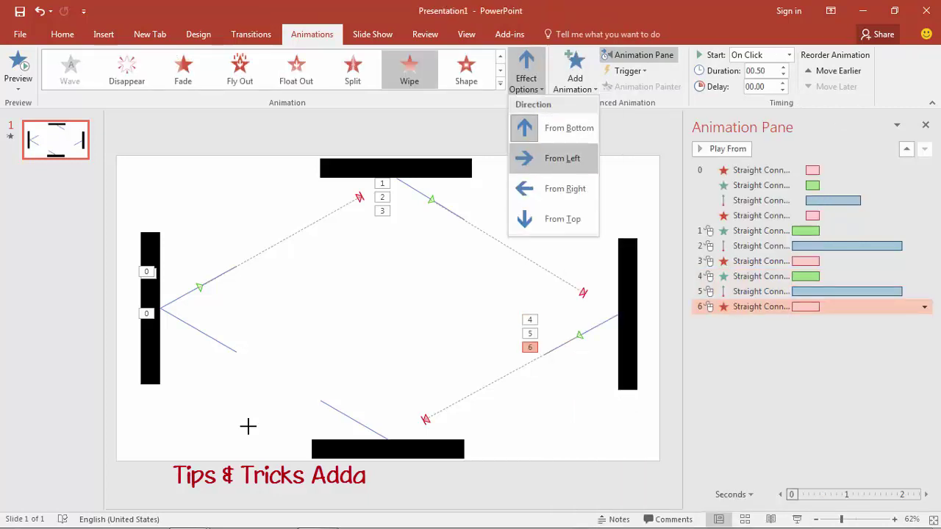
pyautogui.press('Down')
pyautogui.press('Down')
pyautogui.press('Return')
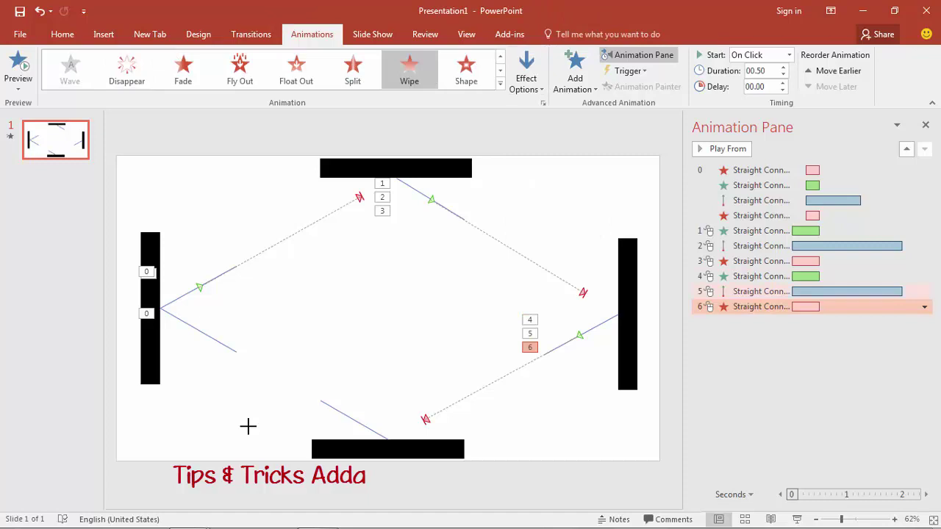
pyautogui.press('Escape')
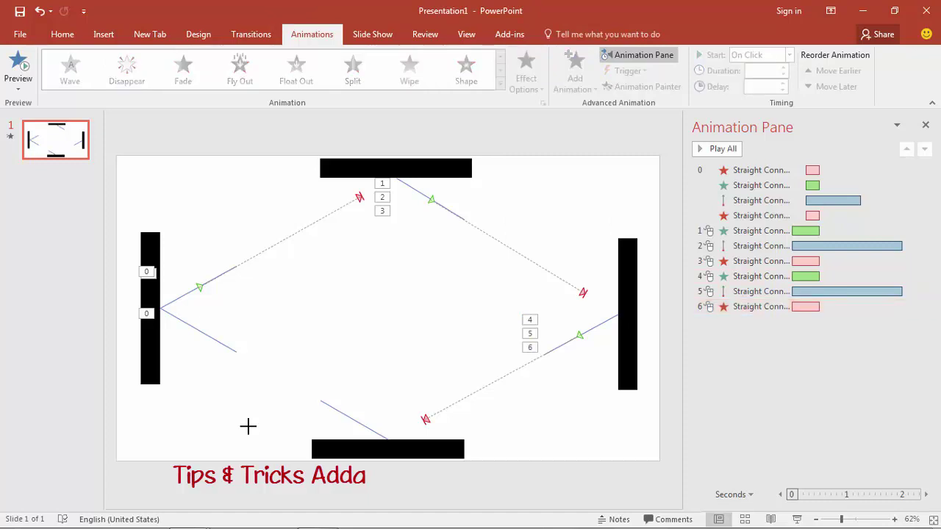
# Step: Add a Wipe entrance animation to the bottom bar's line
pyautogui.press('Tab')
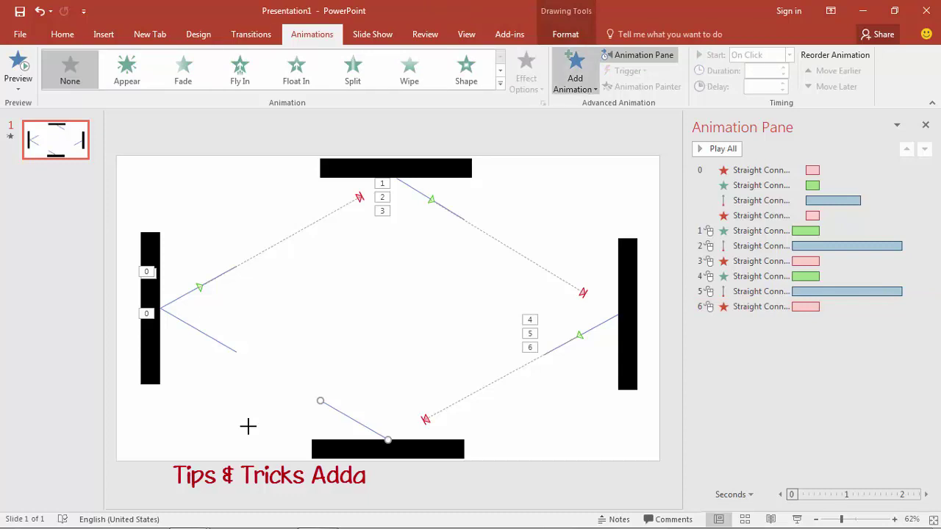
pyautogui.click(575, 74)
pyautogui.press('Up')
pyautogui.press('Up')
pyautogui.press('Left')
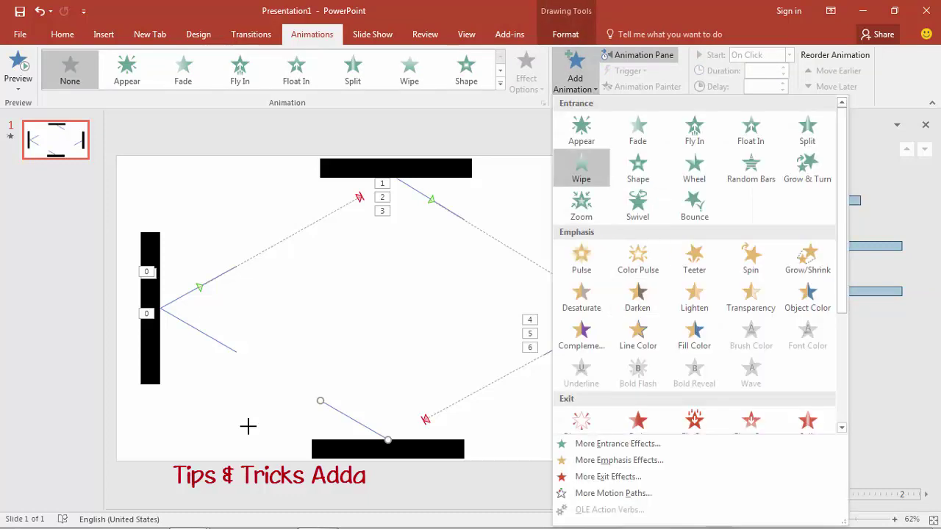
pyautogui.press('Return')
# Step: Set the direction of the bottom bar line's entrance Wipe to From Right
pyautogui.press('Left')
pyautogui.press('Return')
pyautogui.press('Down')
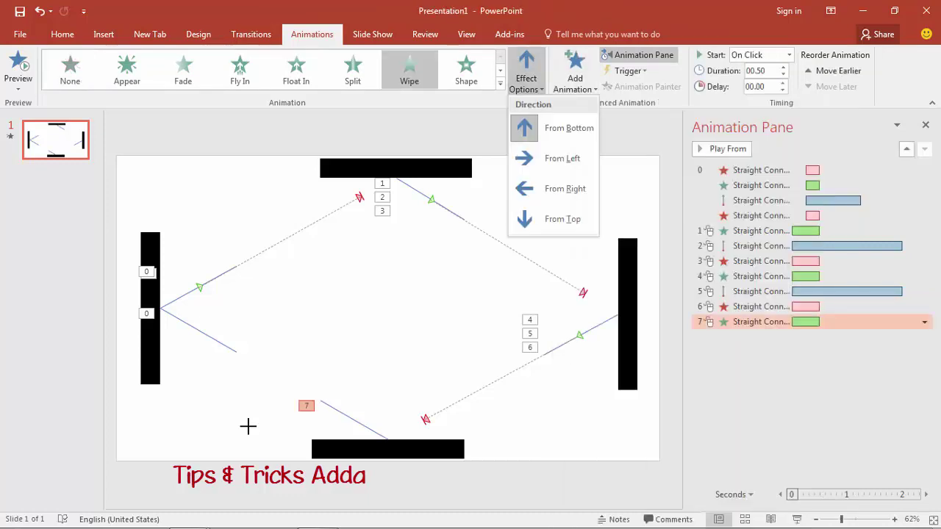
pyautogui.press('Down')
pyautogui.press('Up')
pyautogui.press('Down')
pyautogui.press('Down')
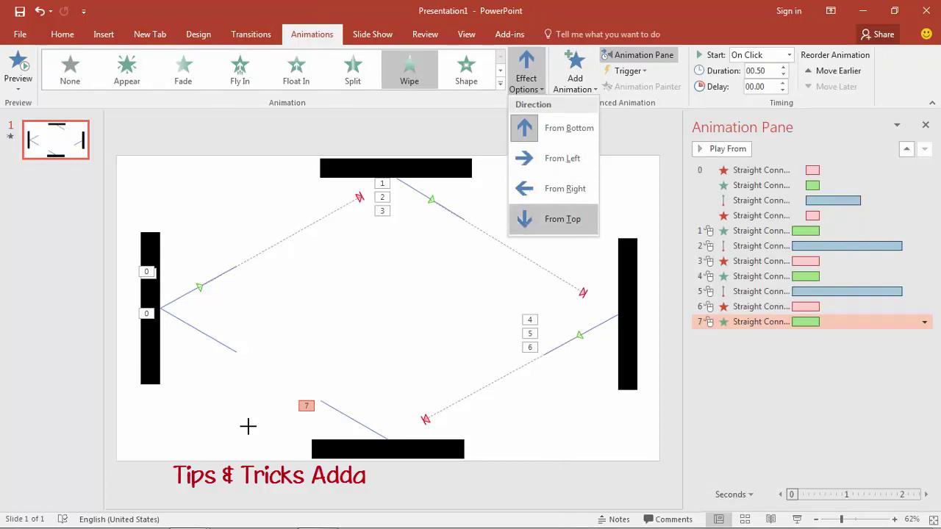
pyautogui.press('Up')
pyautogui.press('Return')
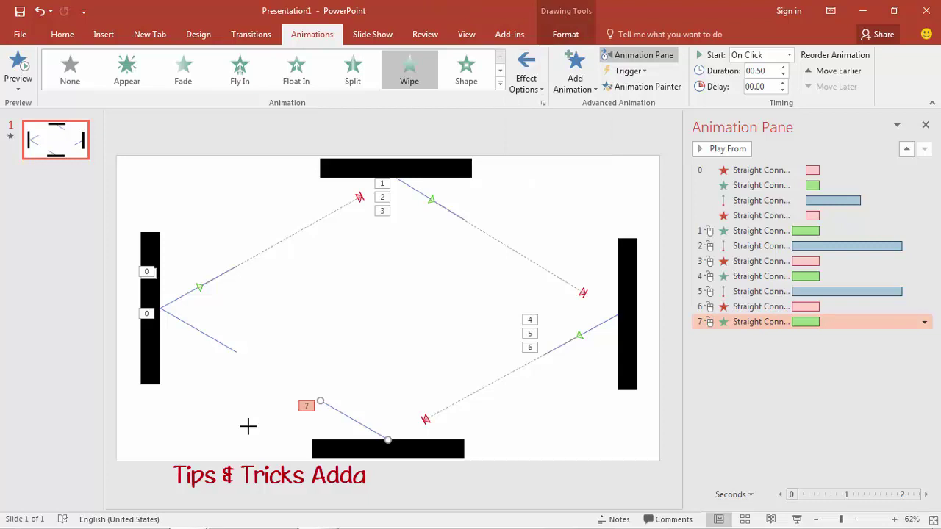
# Step: Add a Lines motion path to the bottom bar's line, running diagonally up until the line meets the left bar
pyautogui.click(575, 72)
pyautogui.press('Return')
pyautogui.press('Down')
pyautogui.press('Down')
pyautogui.press('Down')
pyautogui.press('Down')
pyautogui.press('Down')
pyautogui.press('Down')
pyautogui.press('Down')
pyautogui.press('Down')
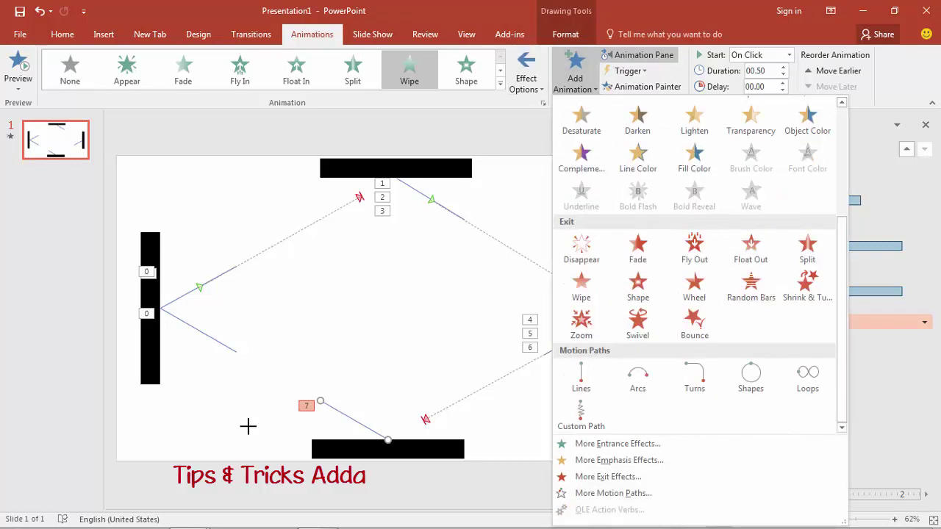
pyautogui.press('Left')
pyautogui.press('Return')
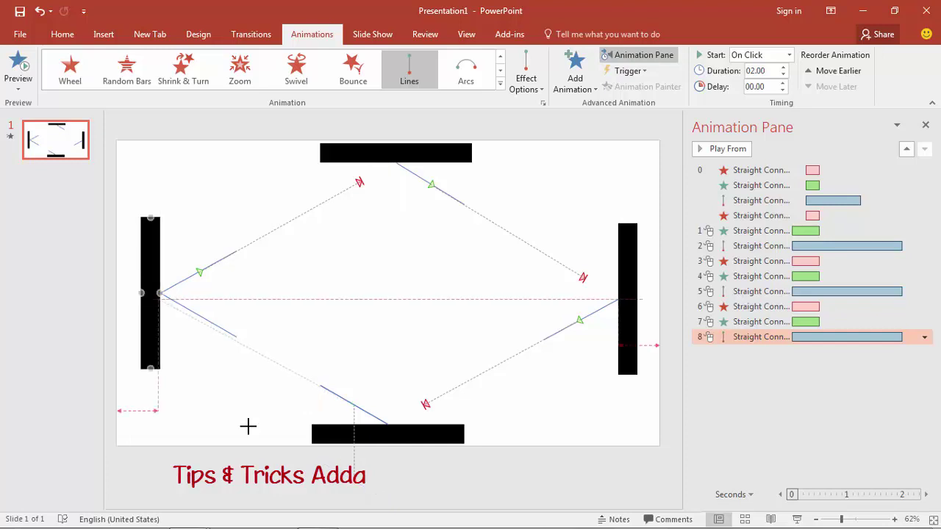
pyautogui.press('Up')
pyautogui.press('Up')
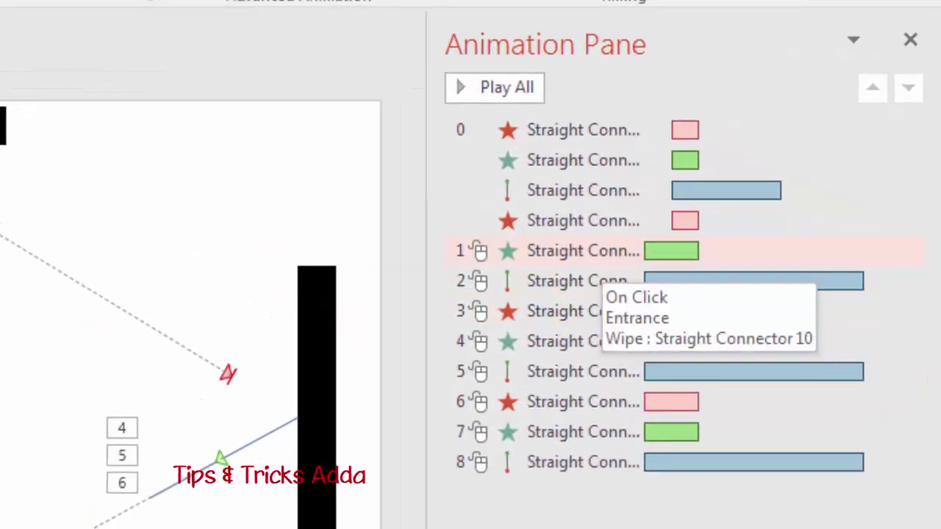
# Step: Set all the click-started Wipe effects to Start With Previous with a duration of 0.25 seconds
pyautogui.click(602, 253)
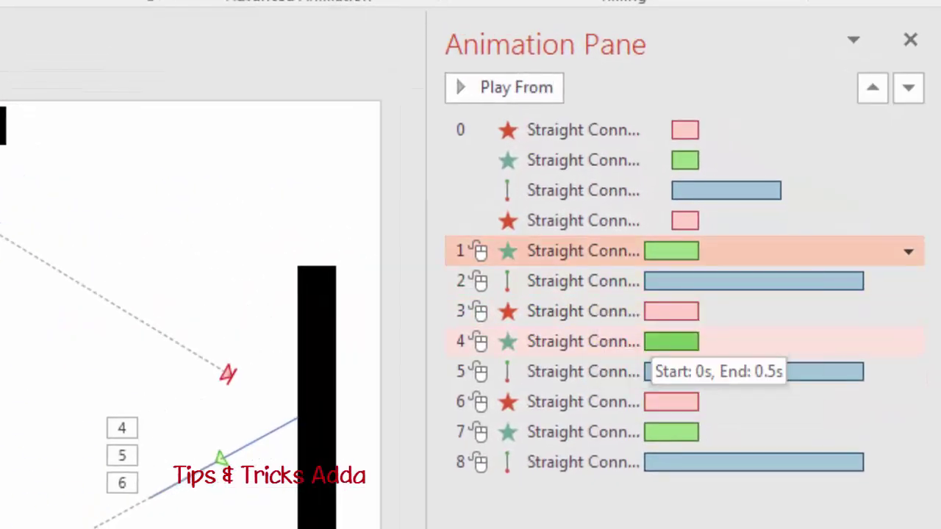
pyautogui.keyDown('ctrl'); pyautogui.click(662, 311); pyautogui.keyUp('ctrl')
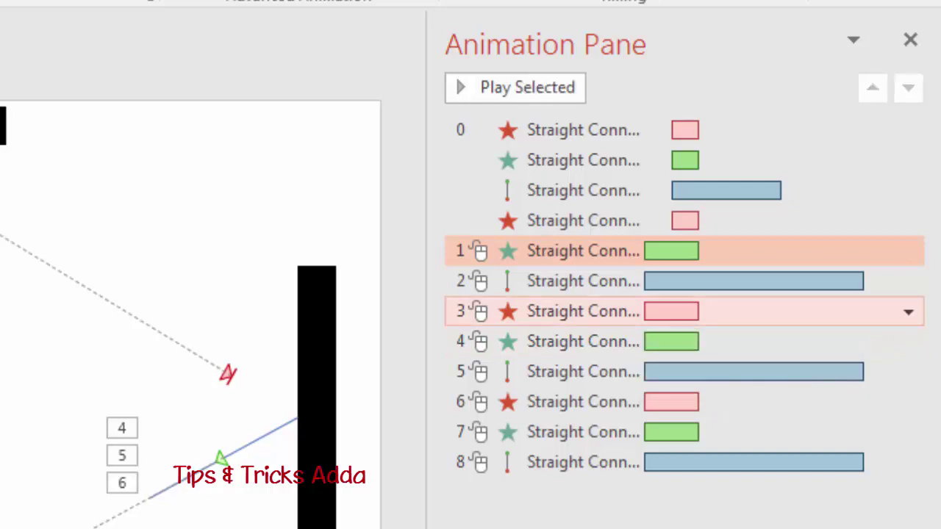
pyautogui.keyDown('ctrl'); pyautogui.click(662, 341); pyautogui.keyUp('ctrl')
pyautogui.keyDown('ctrl'); pyautogui.click(662, 403); pyautogui.keyUp('ctrl')
pyautogui.keyDown('ctrl'); pyautogui.click(661, 433); pyautogui.keyUp('ctrl')
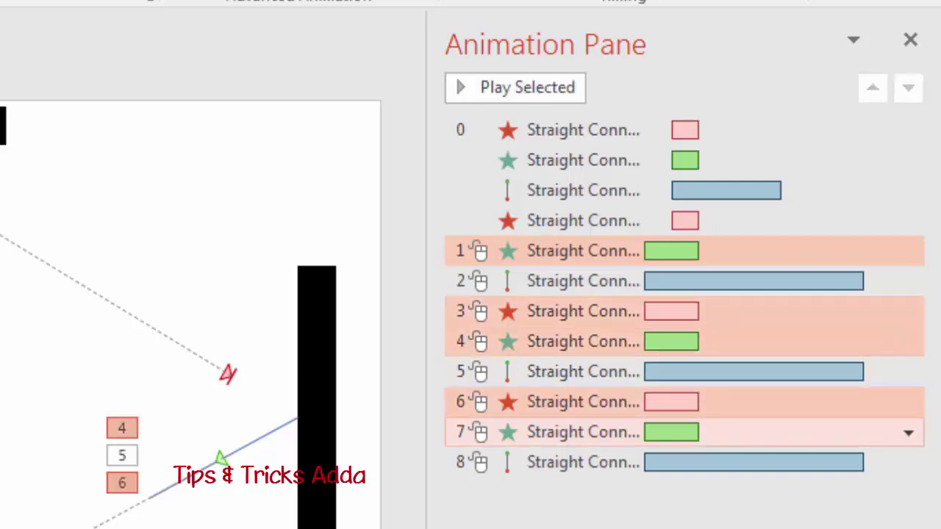
pyautogui.click(909, 433)
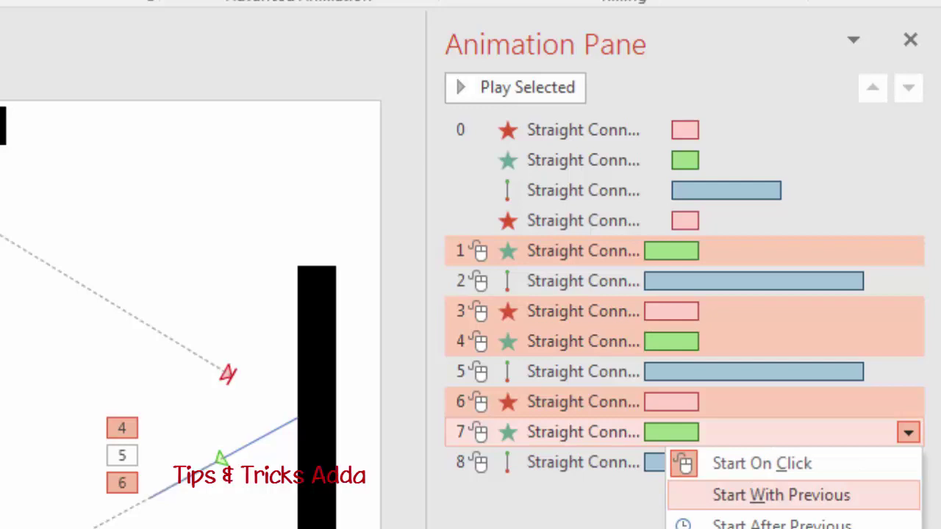
pyautogui.click(780, 493)
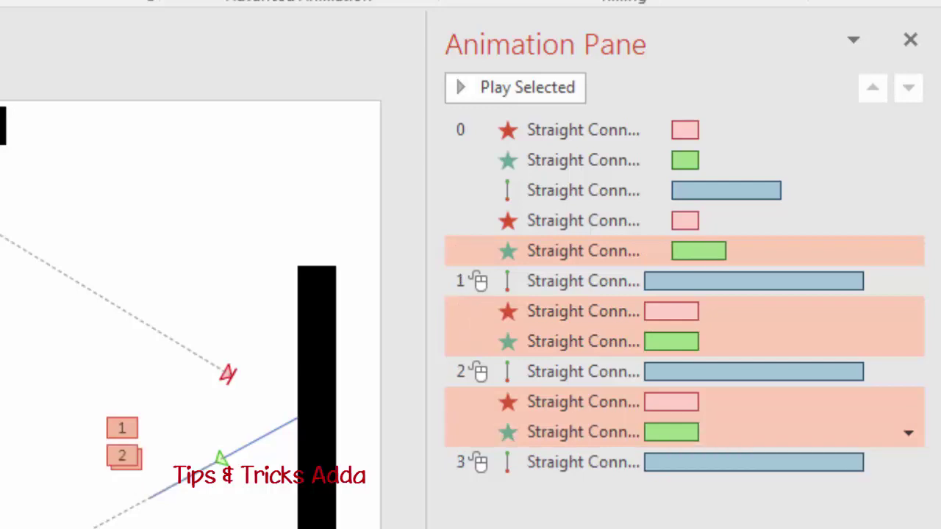
pyautogui.press('Return')
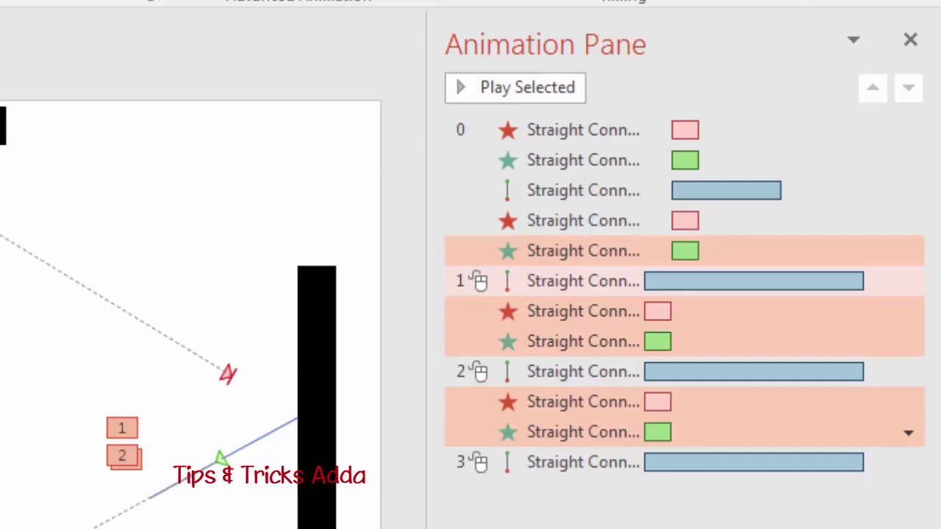
# Step: Set the duration of the three click-started motion paths to 1 second
pyautogui.click(581, 281)
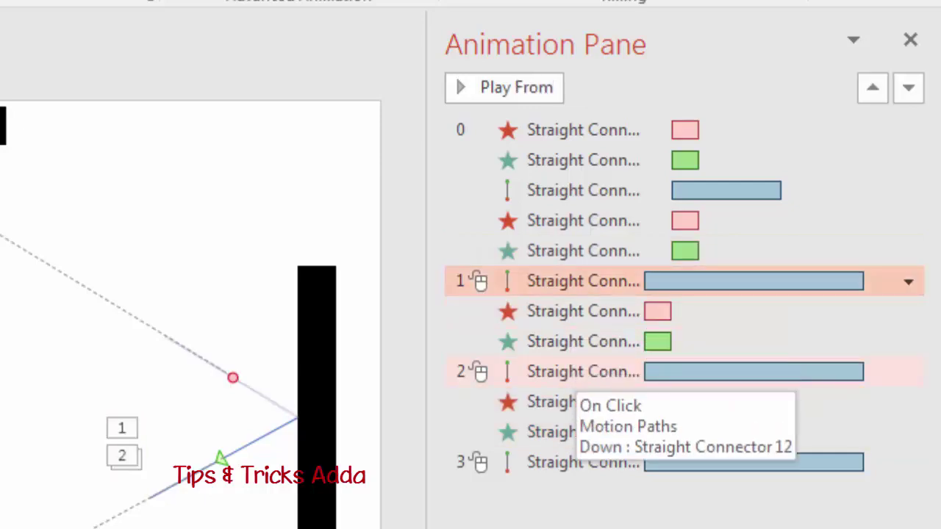
pyautogui.keyDown('ctrl'); pyautogui.click(581, 371); pyautogui.keyUp('ctrl')
pyautogui.keyDown('ctrl'); pyautogui.click(580, 461); pyautogui.keyUp('ctrl')
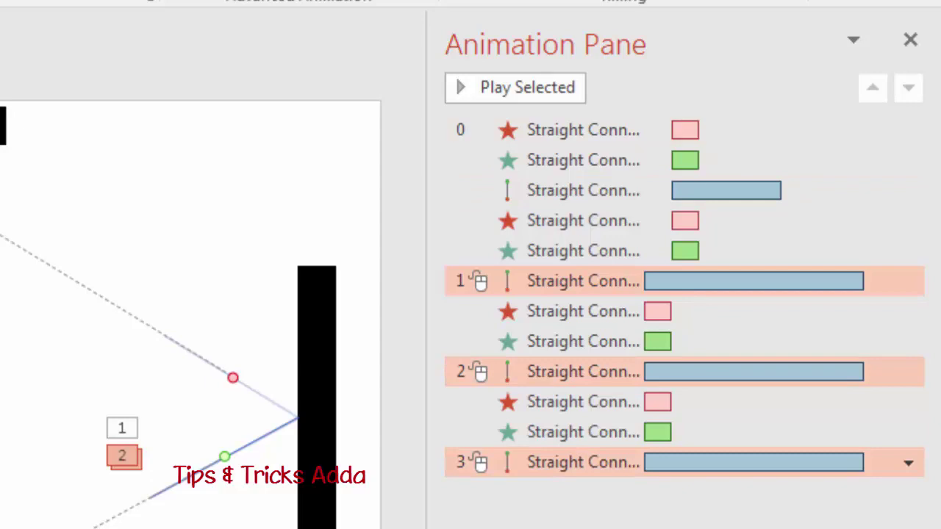
# Step: Set every animation on the slide to Start With Previous
pyautogui.click(559, 281)
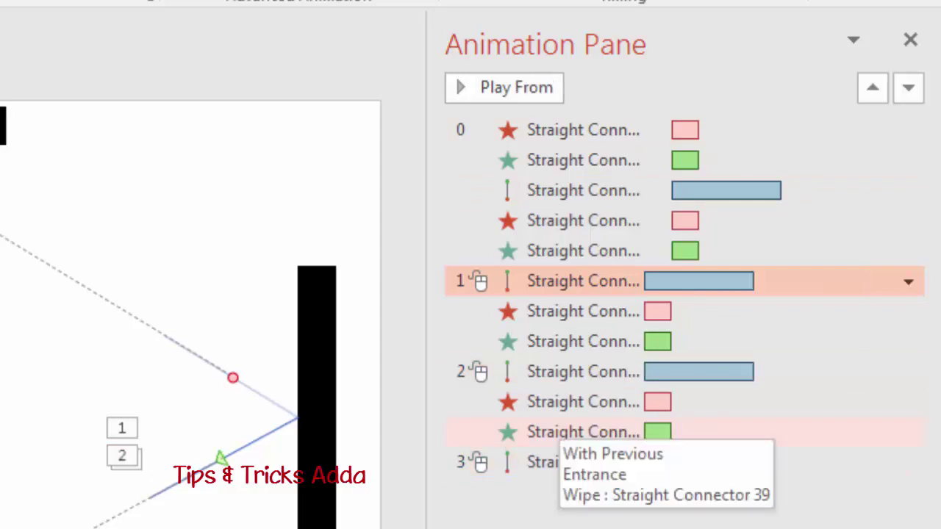
pyautogui.hotkey('ctrl', 'a')
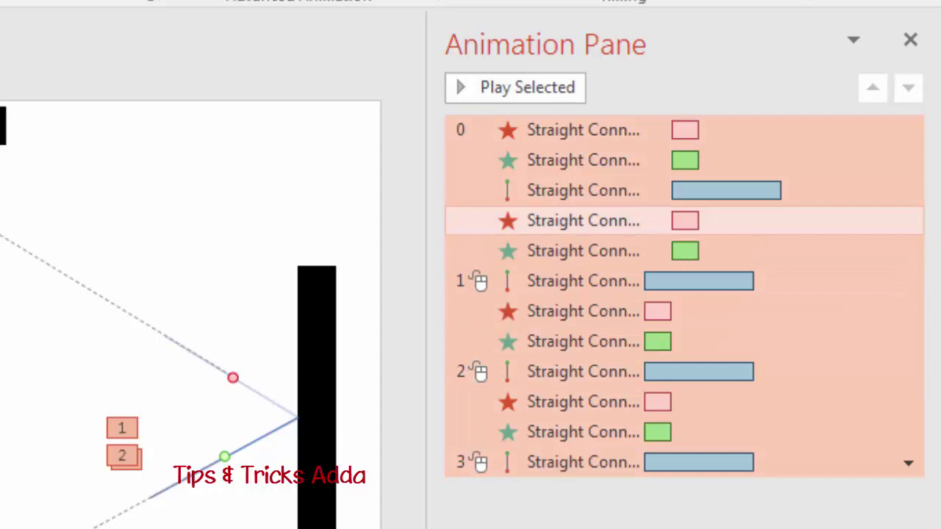
pyautogui.click(909, 221)
pyautogui.click(782, 284)
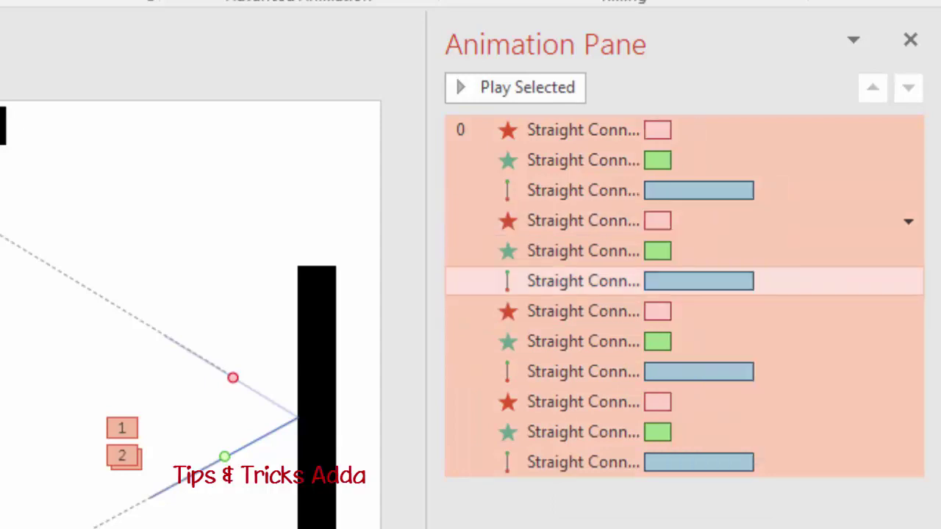
# Step: Delay the first exit Wipe to 0.25 s, the first entrance Wipe to about 0.3 s and the first motion path to about 0.4 s
pyautogui.click(584, 130)
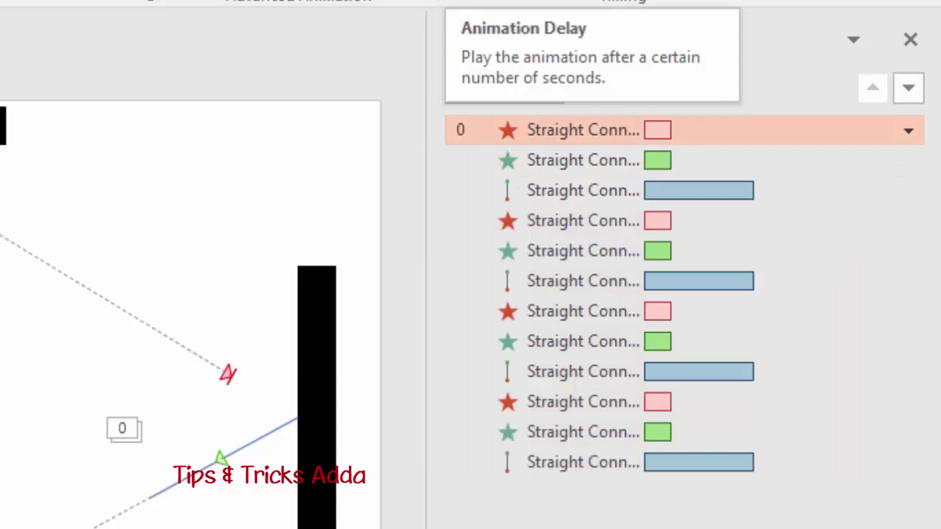
pyautogui.click(624, 0)
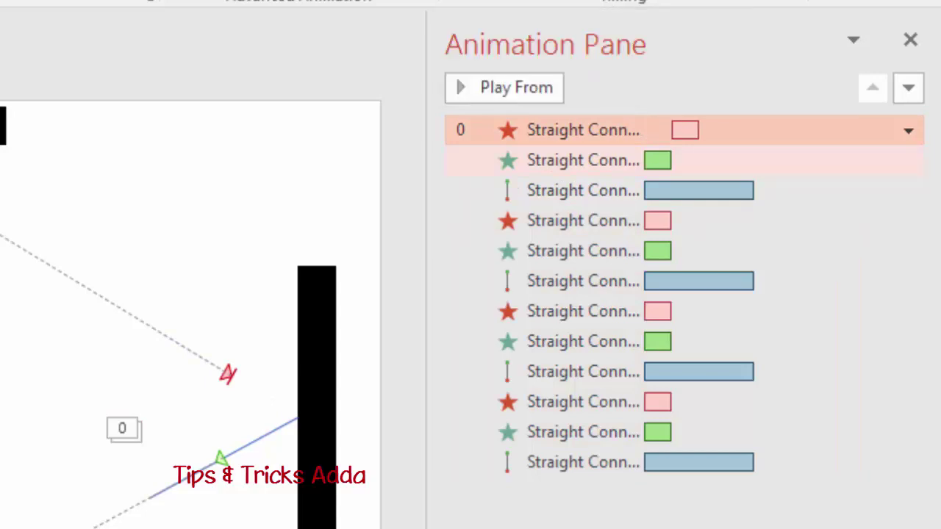
pyautogui.click(607, 161)
pyautogui.moveTo(657, 161); pyautogui.dragTo(691, 160)
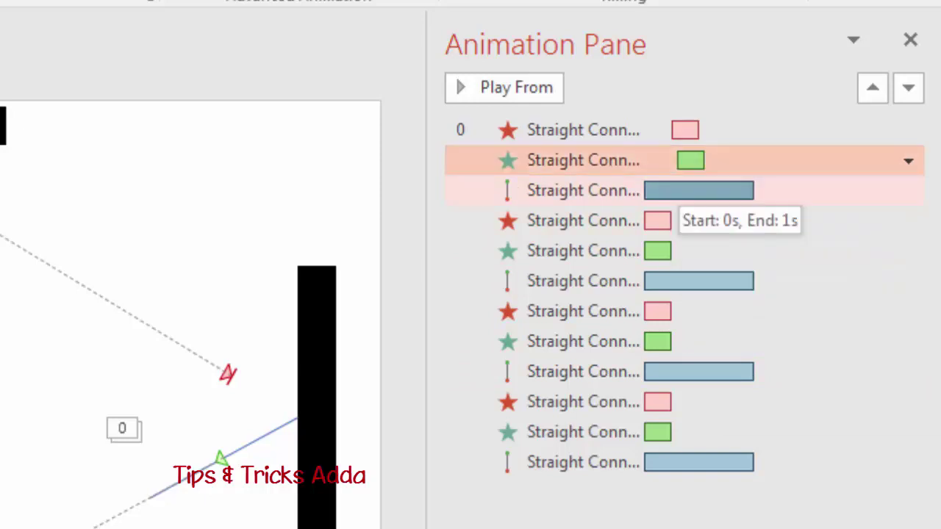
pyautogui.moveTo(673, 192); pyautogui.dragTo(695, 191)
pyautogui.moveTo(732, 190); pyautogui.dragTo(742, 191)
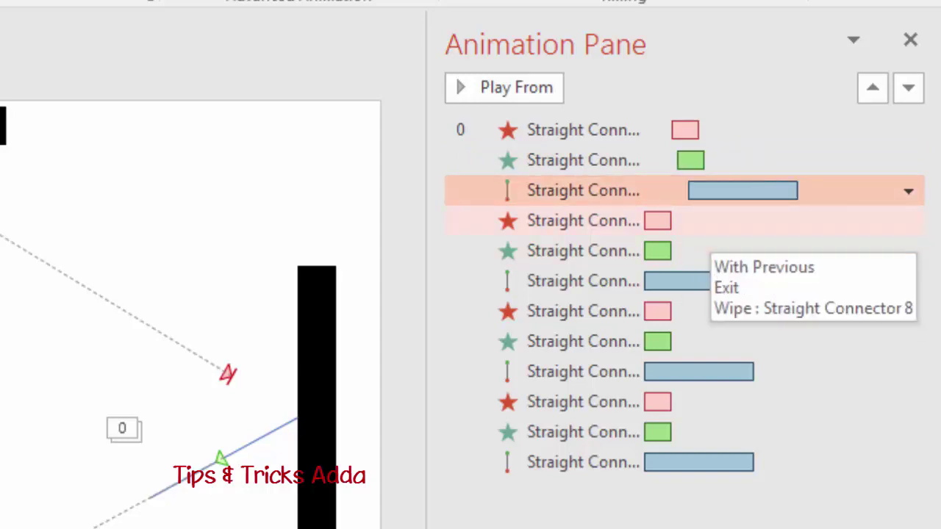
# Step: Delay the next exit Wipe, entrance Wipe and motion path to about 1.2, 1.3 and 1.4 s, and each following trio by another second
pyautogui.moveTo(658, 220); pyautogui.dragTo(789, 221)
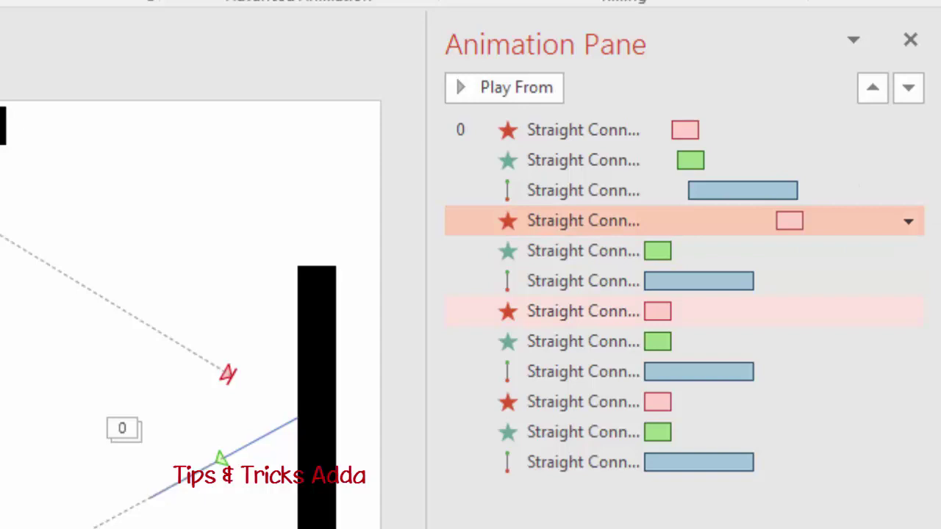
pyautogui.moveTo(657, 251); pyautogui.dragTo(800, 250)
pyautogui.moveTo(691, 281); pyautogui.dragTo(845, 281)
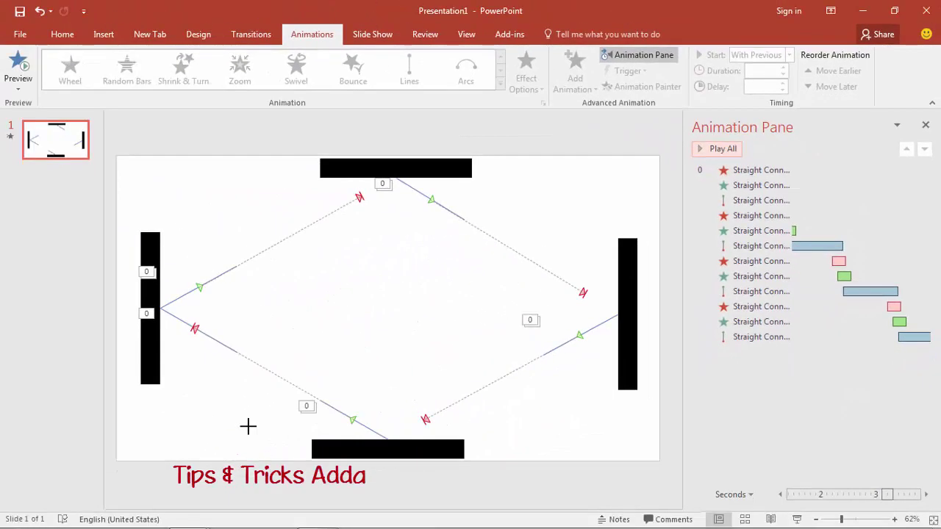
# Step: Preview all the animations on the slide, and check them in a slide show
pyautogui.press('space')
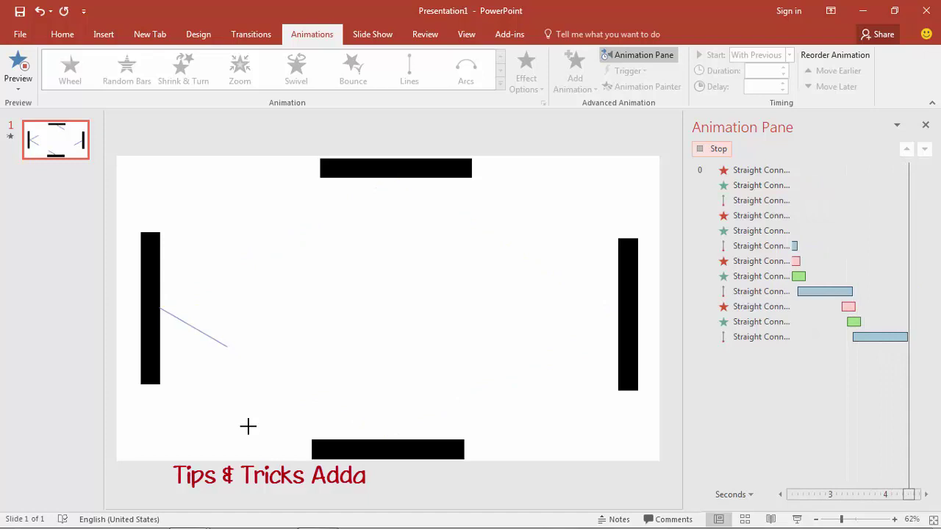
pyautogui.click(797, 519)
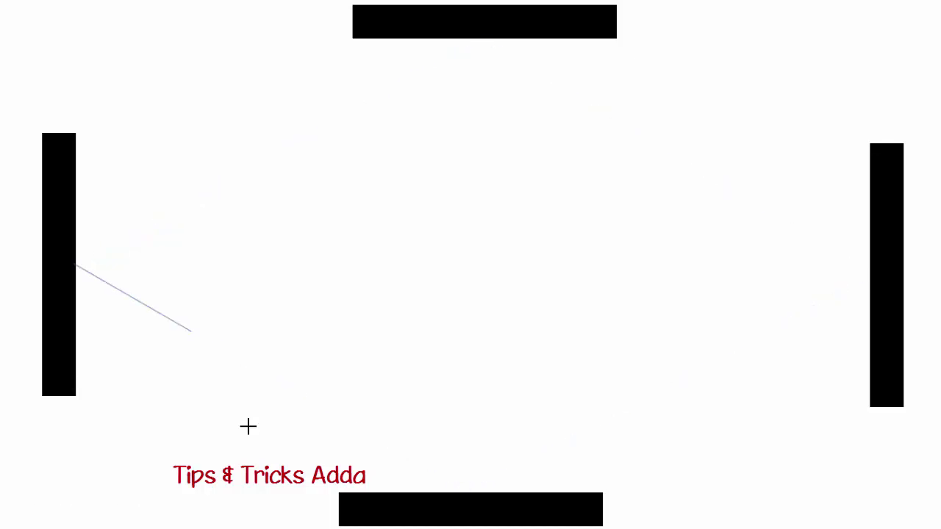
pyautogui.press('Escape')
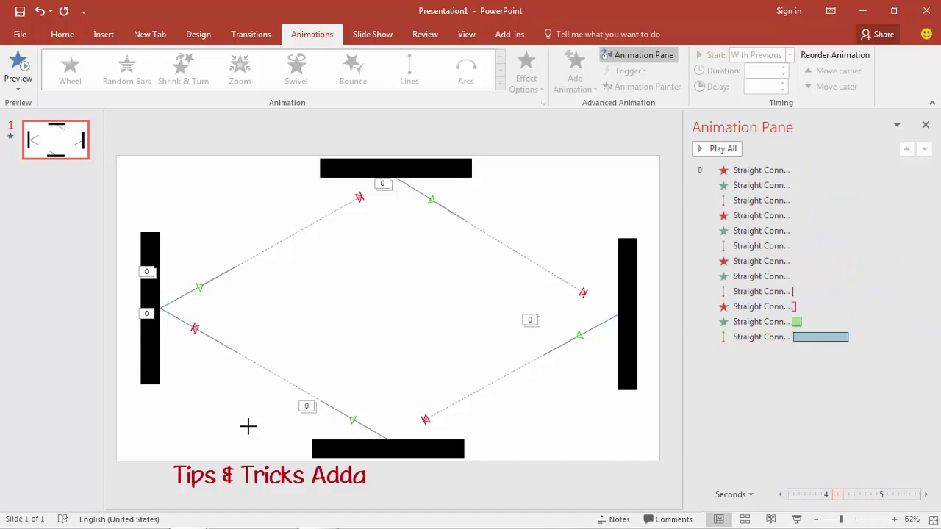
# Step: Set the slide to advance automatically after 4.5 seconds, and duplicate it twice
pyautogui.moveTo(845, 337)
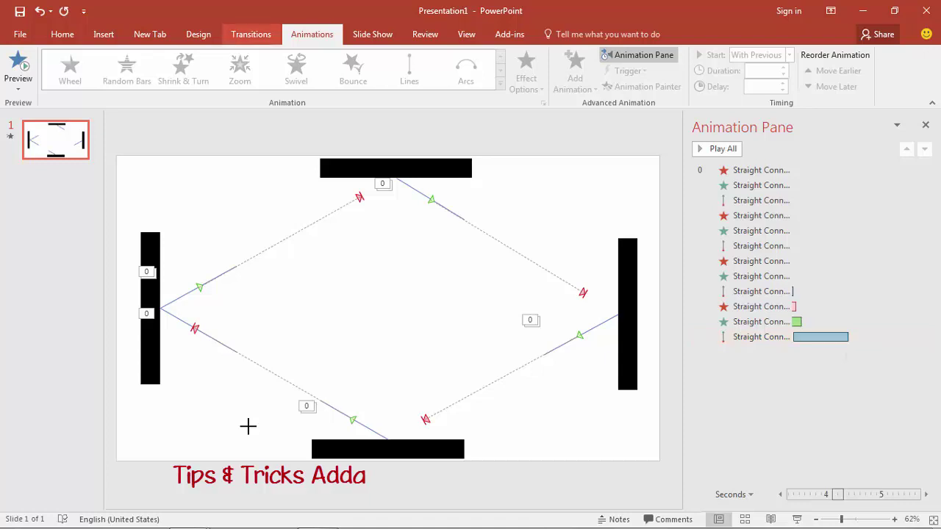
pyautogui.click(251, 35)
pyautogui.click(788, 87)
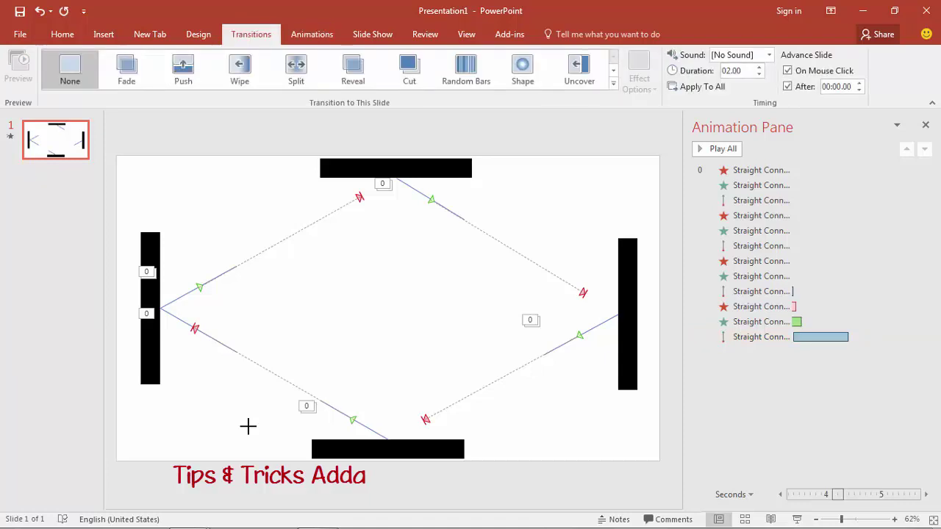
pyautogui.click(837, 87)
pyautogui.write('4.5')
pyautogui.press('Return')
pyautogui.hotkey('ctrl', 'd')
pyautogui.hotkey('ctrl', 'd')
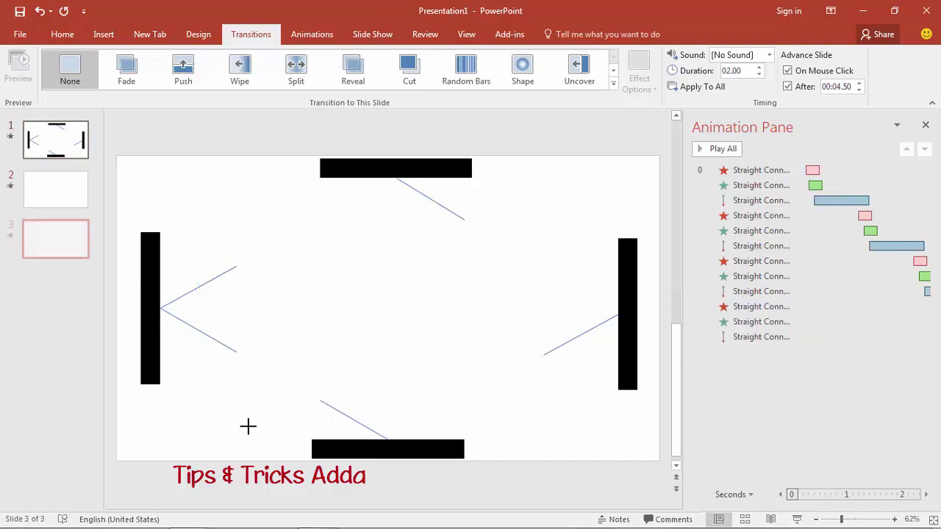
# Step: Play the slide show from the first slide to check the repeating ray across all three slides
pyautogui.click(56, 140)
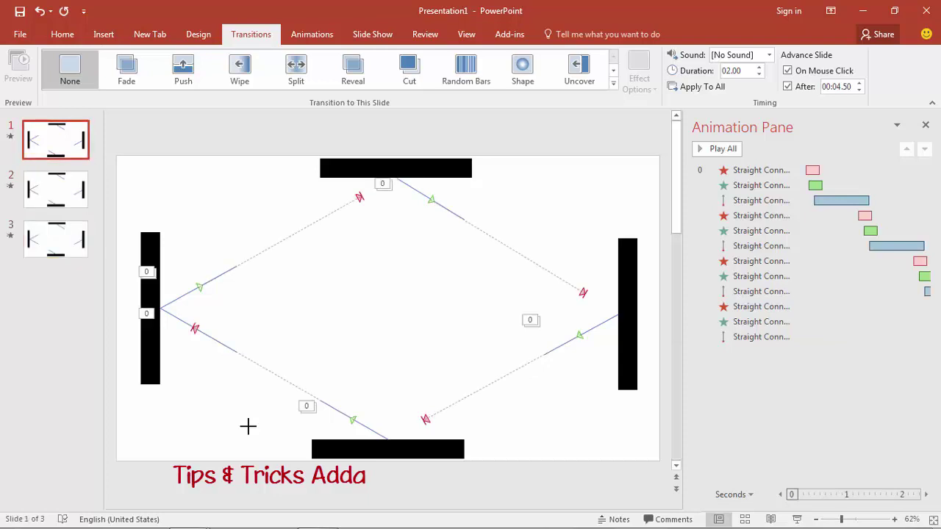
pyautogui.press('F5')
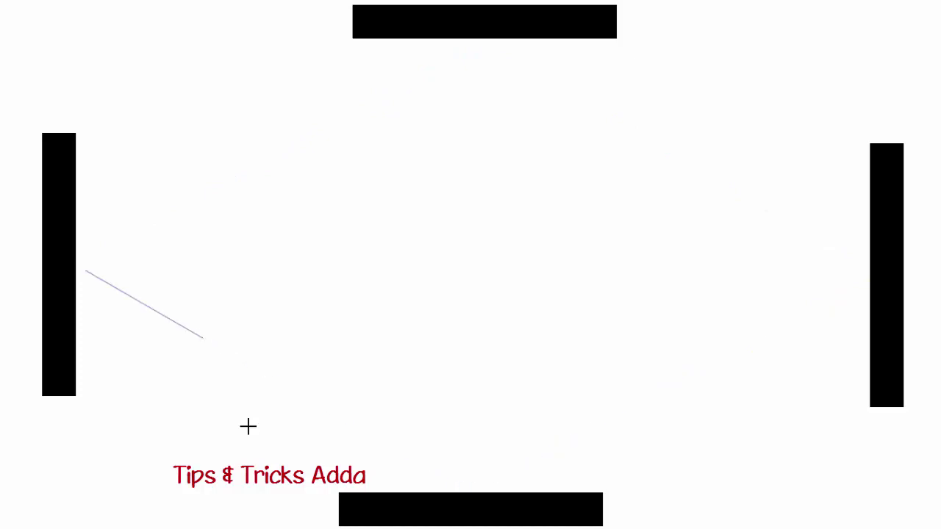
pyautogui.press('Escape')
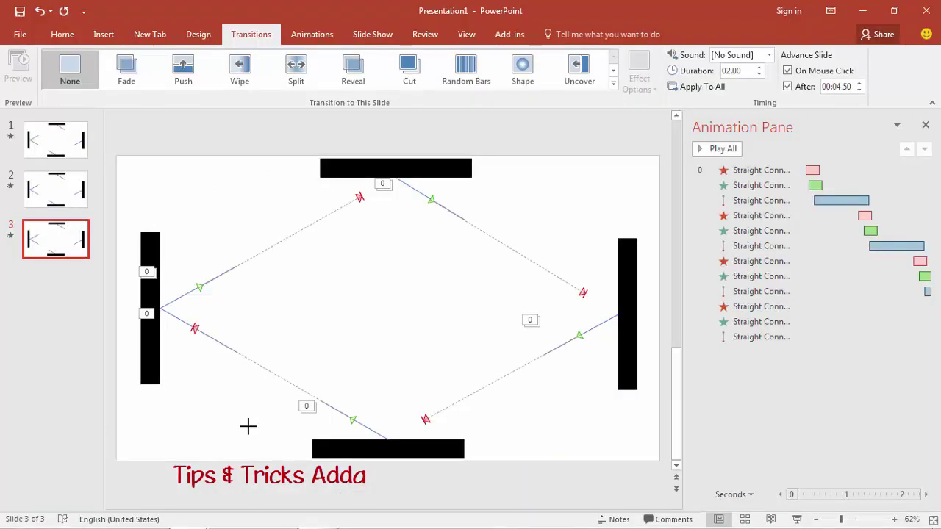